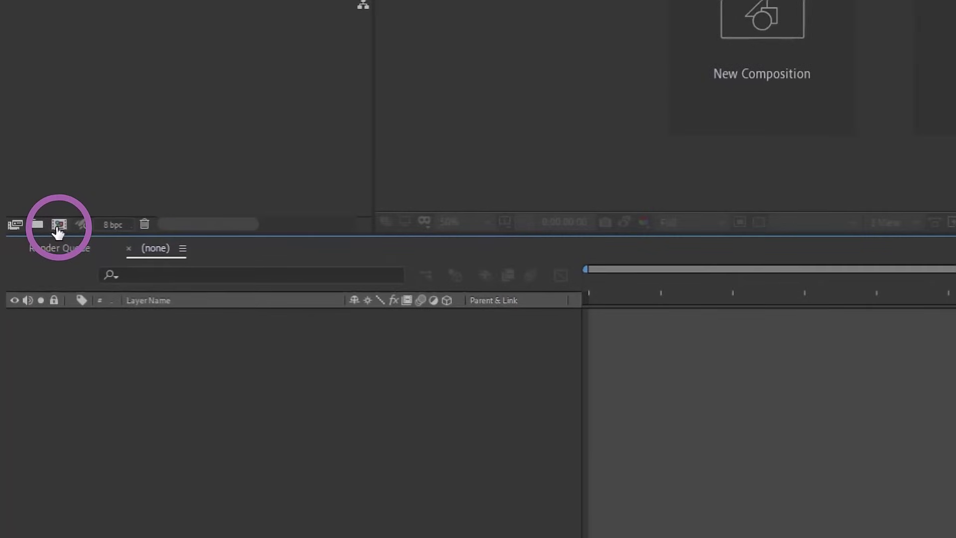
- Create a 15-second 1920×1080 composition named 'Animated Text'
left_click(58, 225)
type("A")
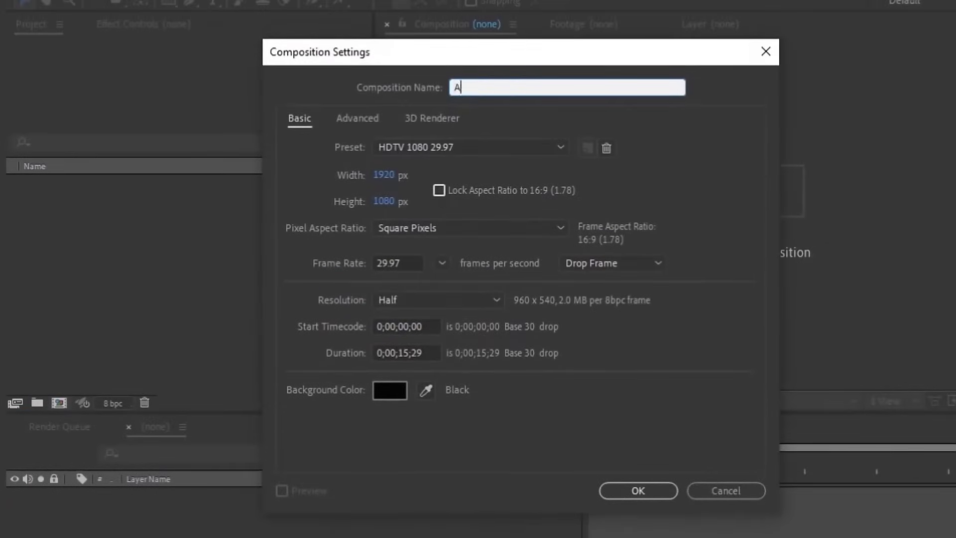
type("nimated Teext")
key("BackSpace")
key("BackSpace")
key("BackSpace")
type("xt")
left_click(413, 349)
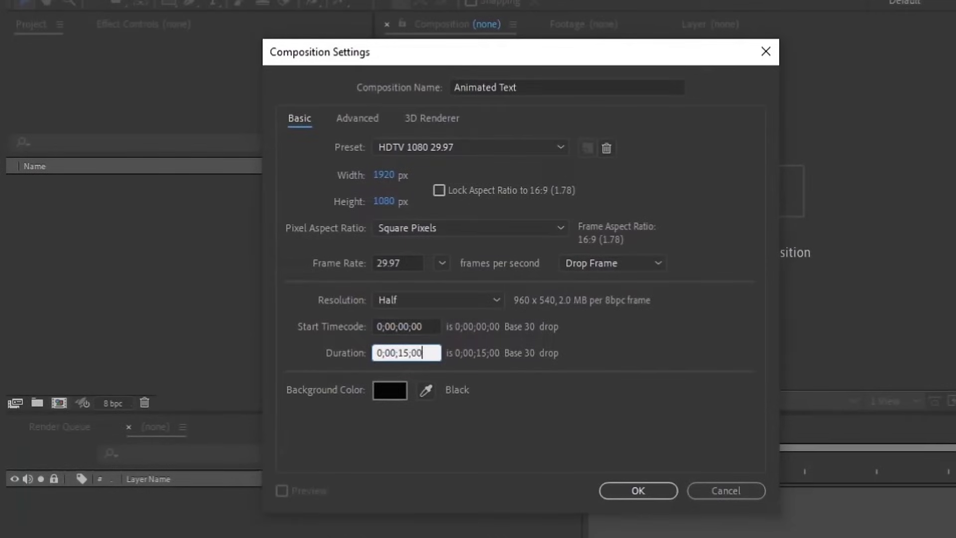
left_click(639, 491)
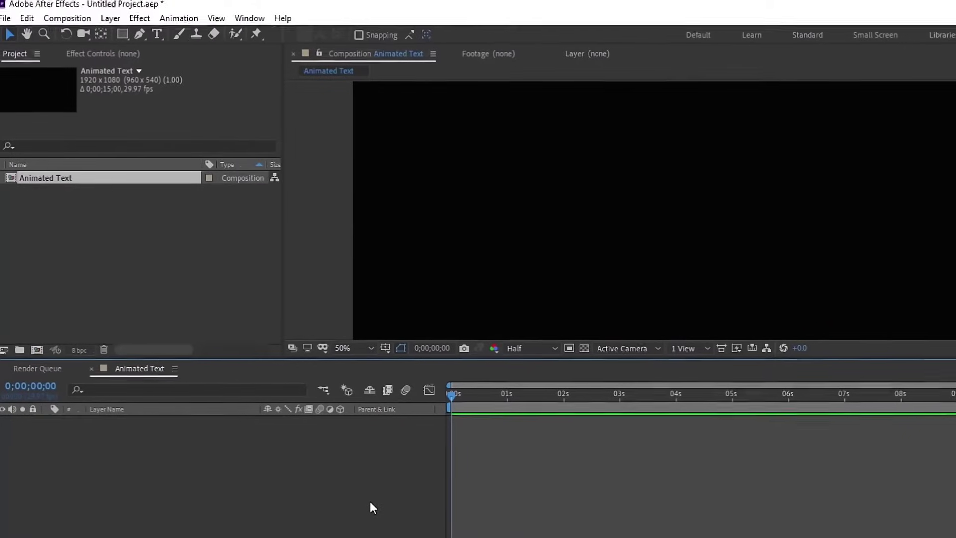
- Add a dark gray solid and a centred text layer reading '7 MINUTE AE TUTORIALS'
key("ctrl+y")
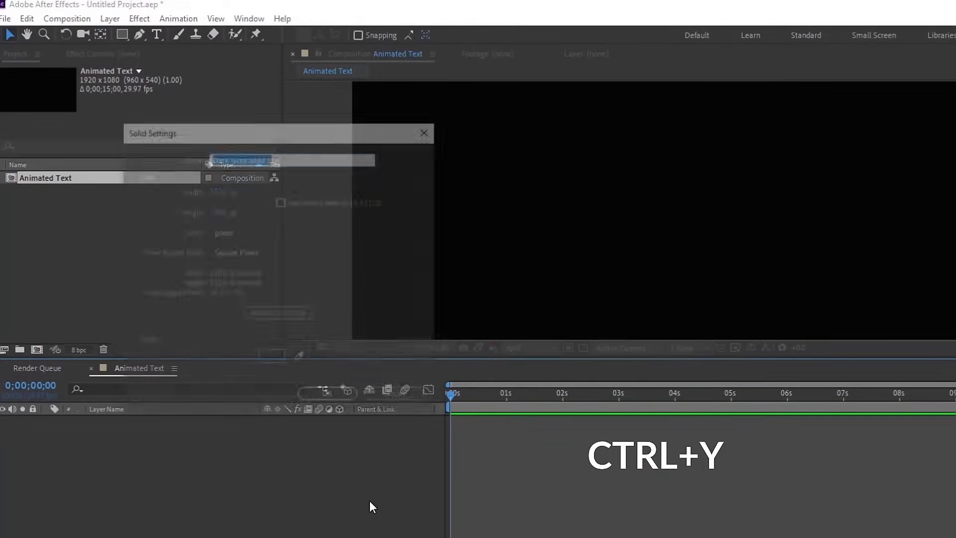
left_click(329, 397)
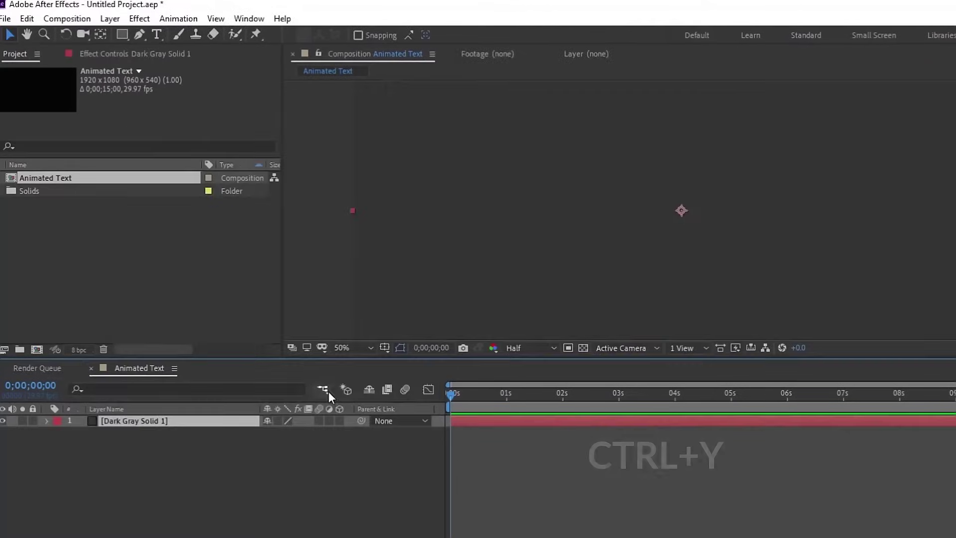
key("ctrl+t")
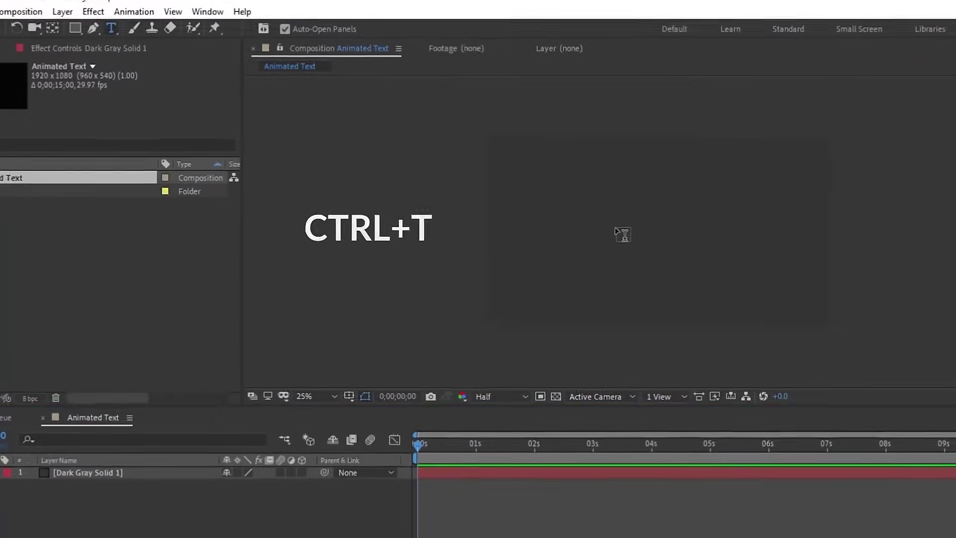
left_click(640, 222)
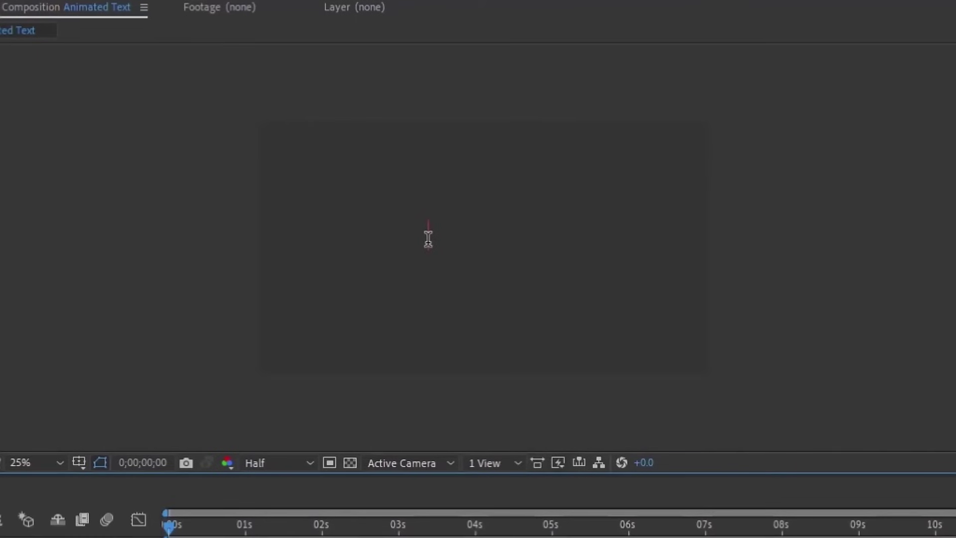
type("7 MINUTE AE TUTORIALS")
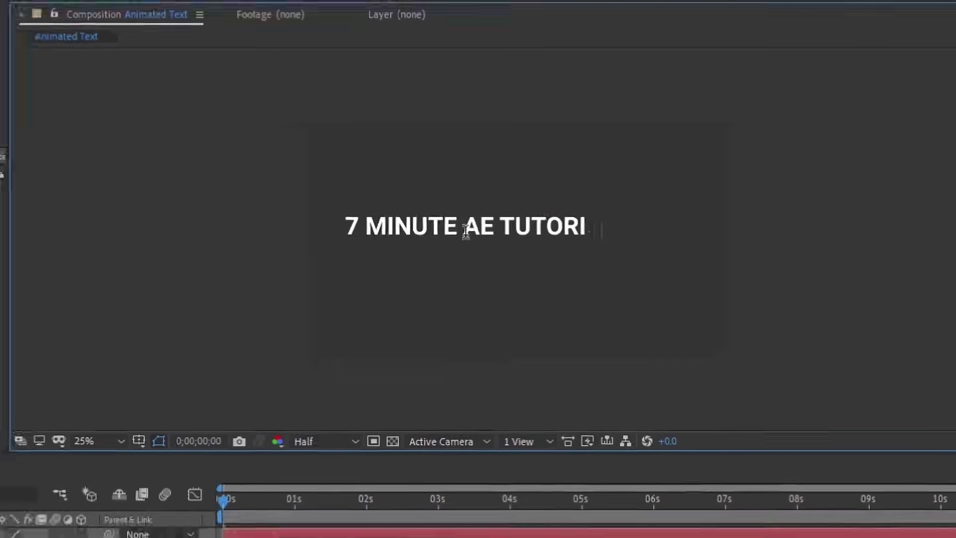
right_click(131, 428)
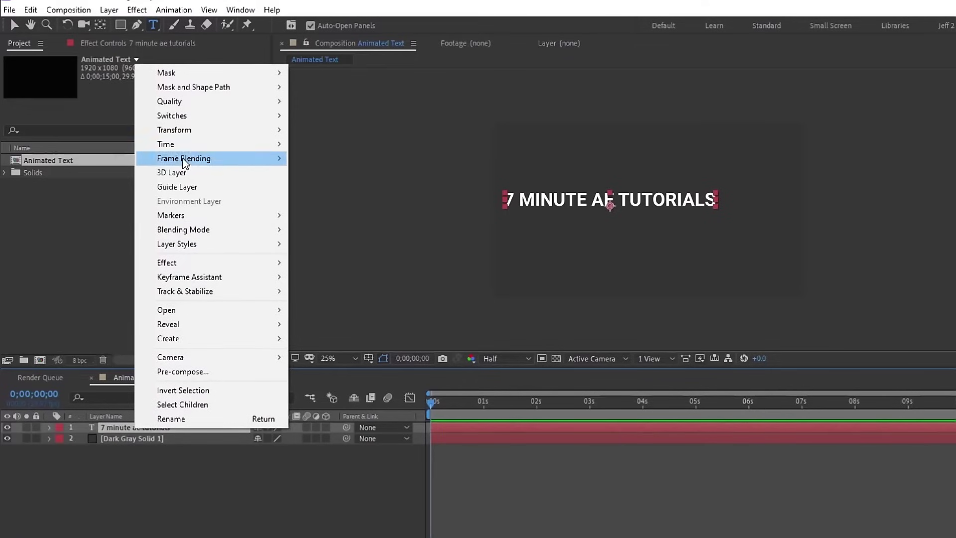
- Centre the text layer's anchor point on its content, then align the title to the composition's horizontal and vertical centre
mouse_move(246, 130)
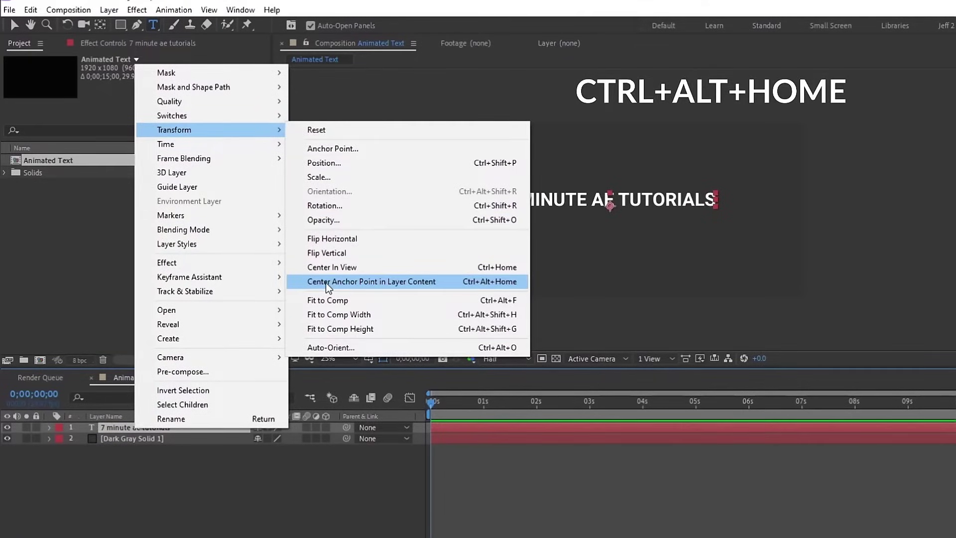
left_click(325, 282)
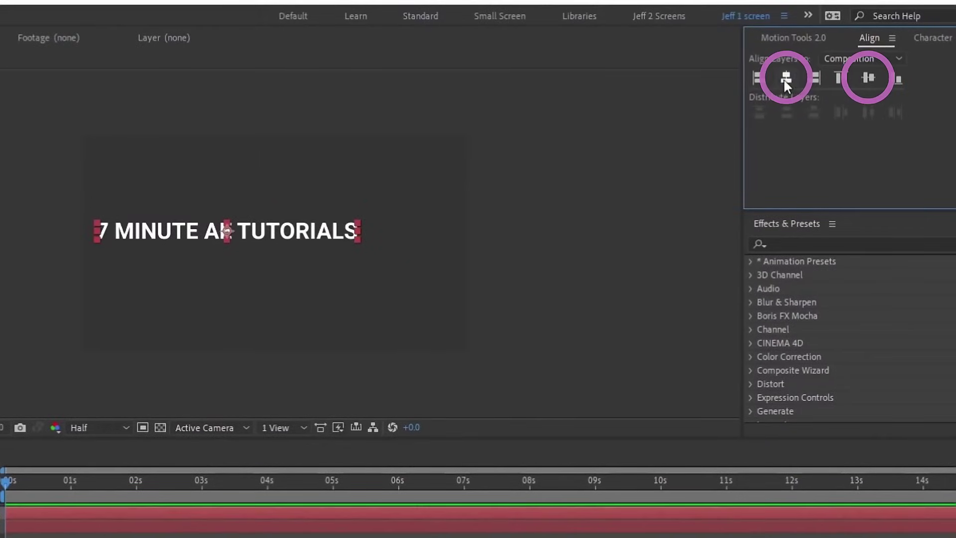
left_click(783, 79)
left_click(868, 78)
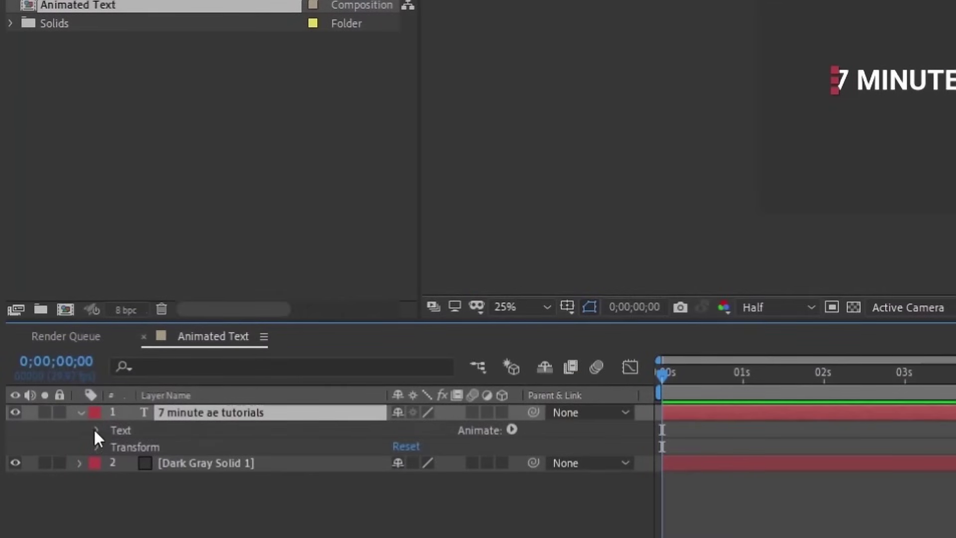
left_click(95, 430)
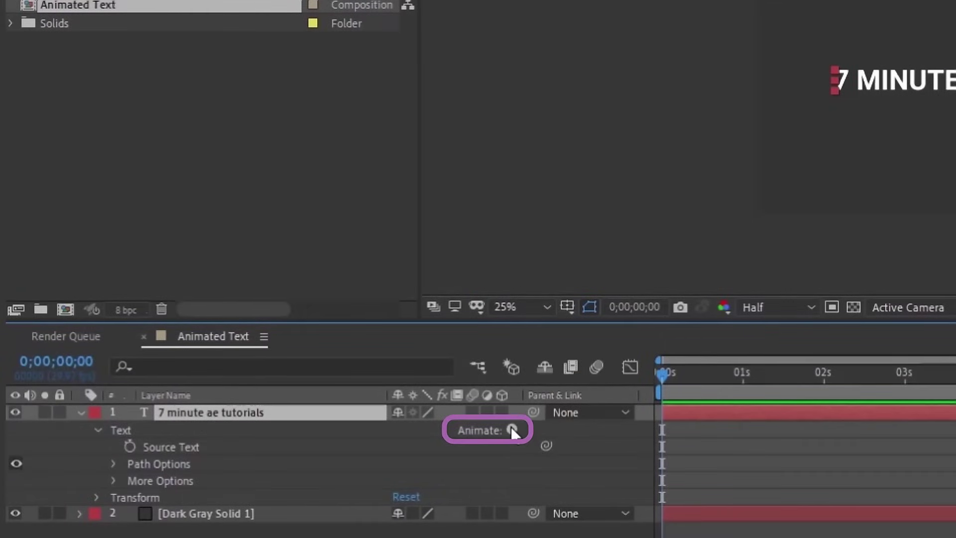
- Add a Position animator to the title and rename it 'POS 1'
left_click(512, 428)
left_click(615, 77)
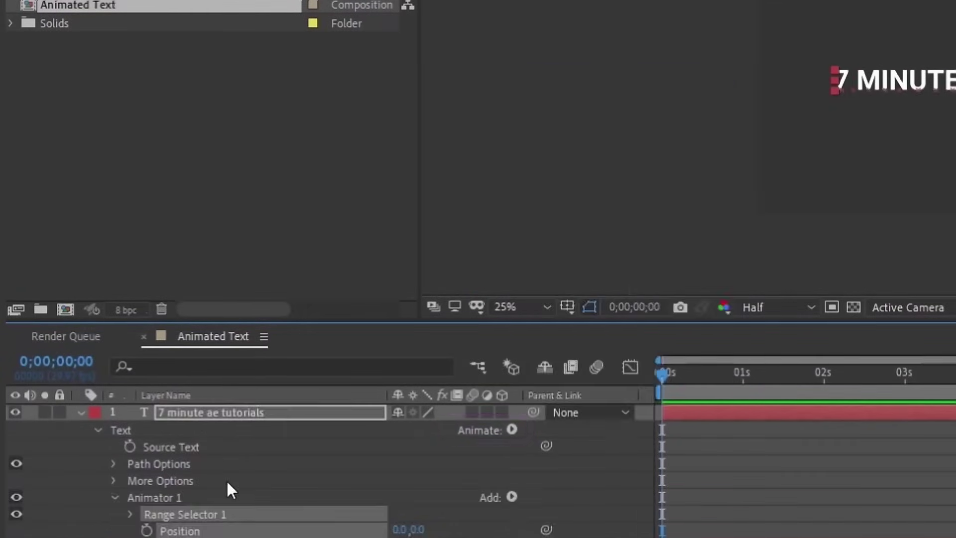
left_click(150, 498)
key("Return")
type("POS")
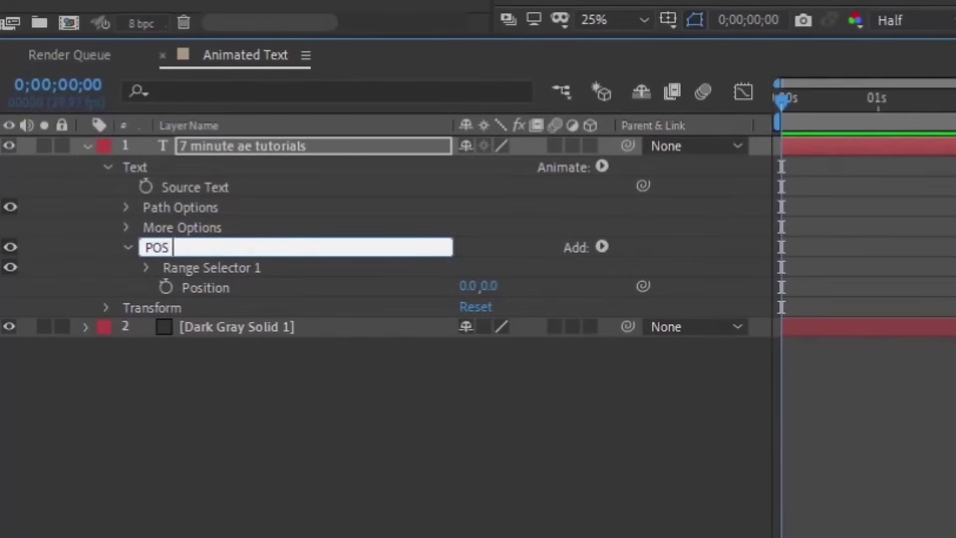
type(" 1")
key("Return")
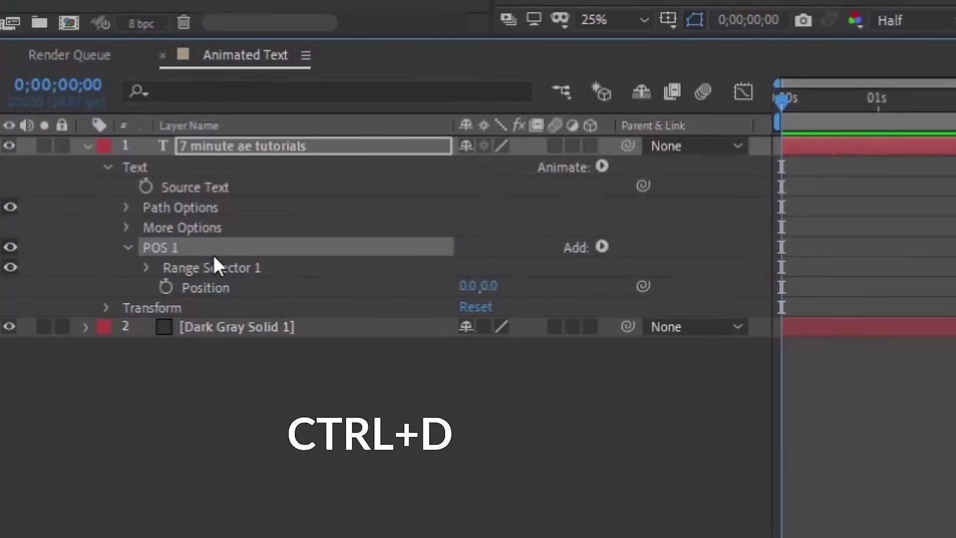
- Duplicate it as 'POS 2' and expand POS 2's Range Selector
key("ctrl+d")
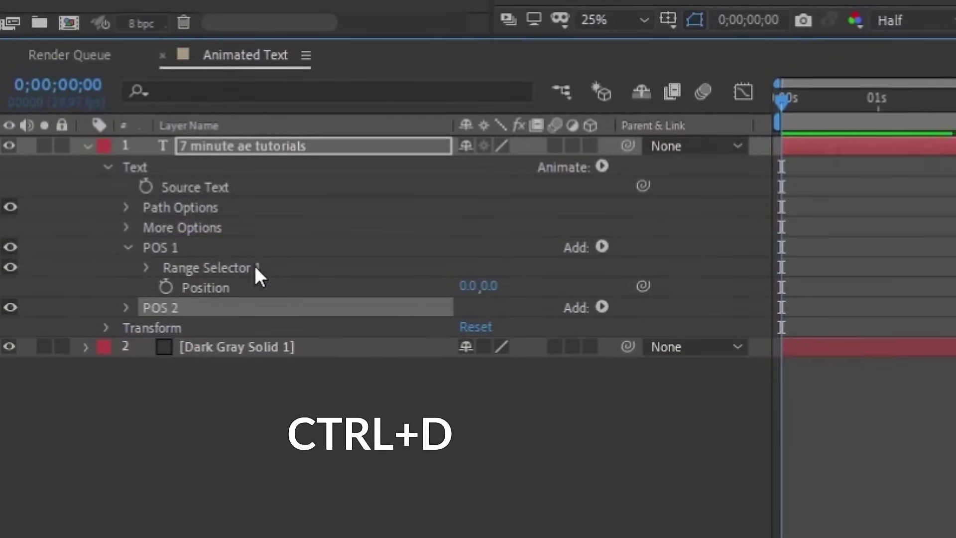
left_click(126, 247)
left_click(127, 267)
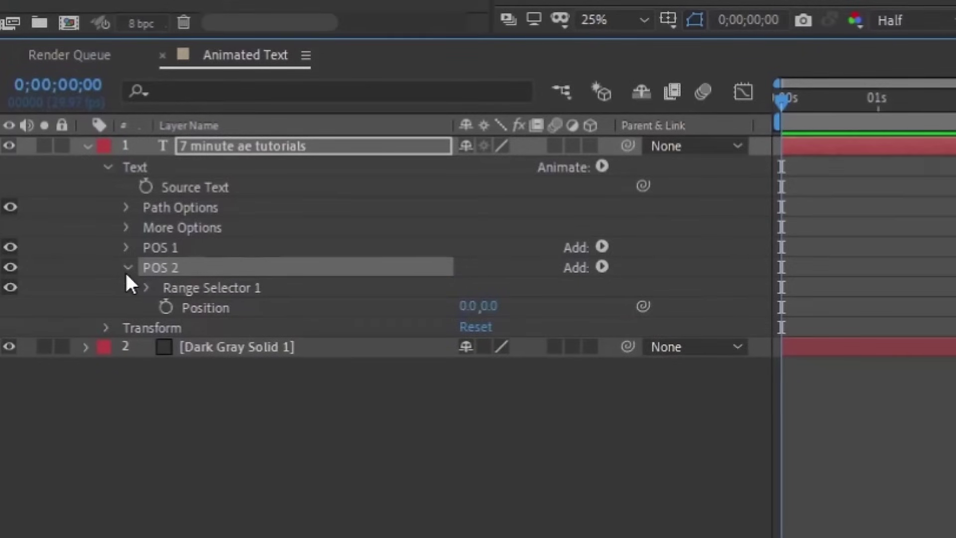
left_click(145, 286)
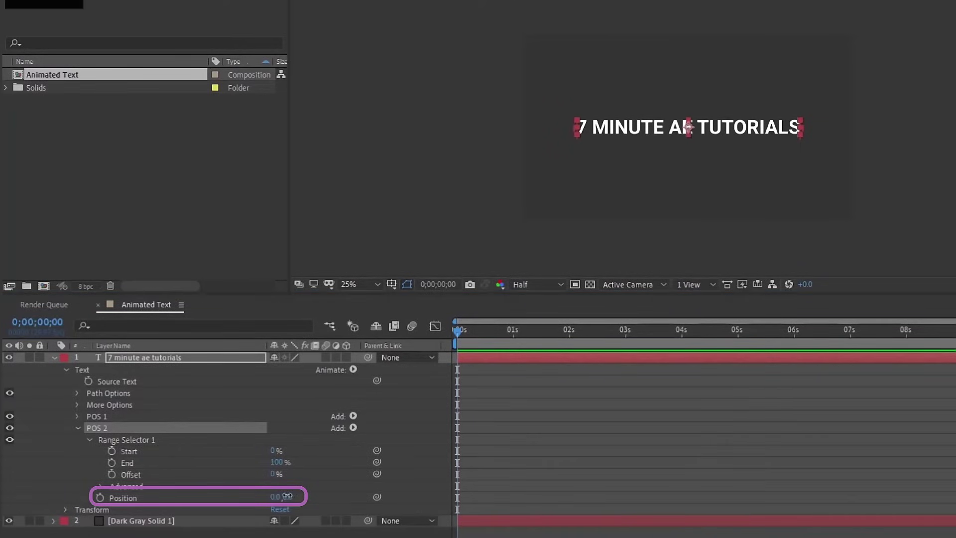
- Move POS 2's position down to 0,159 and keyframe Offset from 0% to 100% at 0;29
left_click_drag(293, 496, 443, 447)
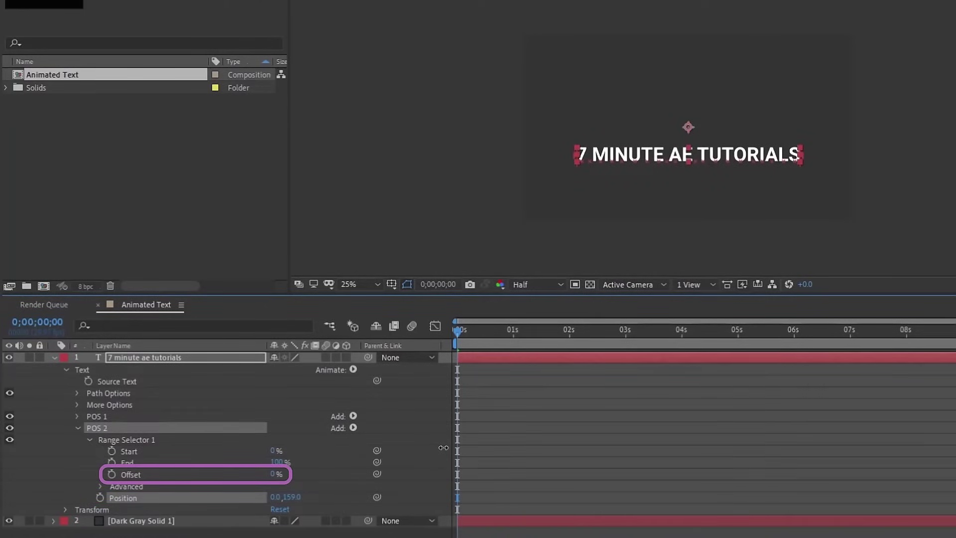
left_click(111, 474)
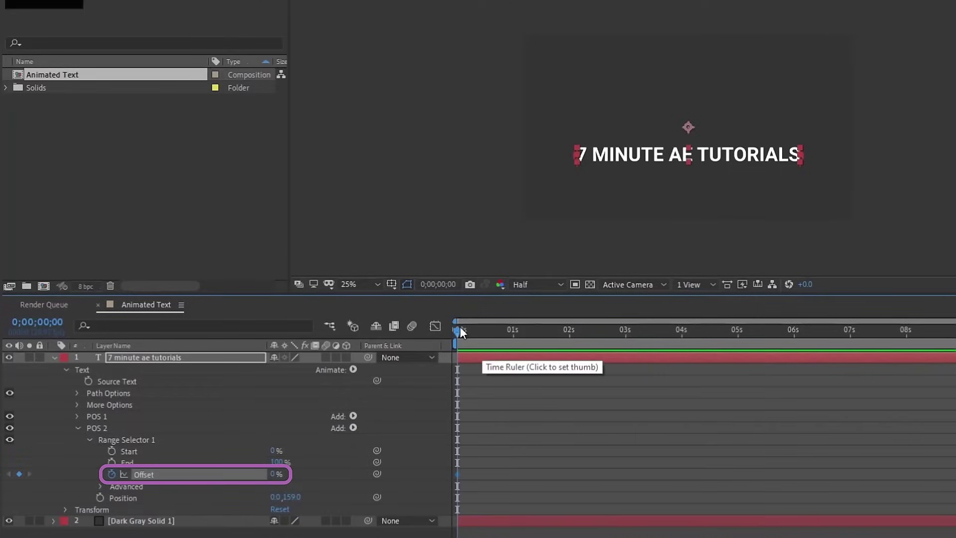
left_click_drag(467, 332, 511, 336)
left_click_drag(276, 473, 390, 462)
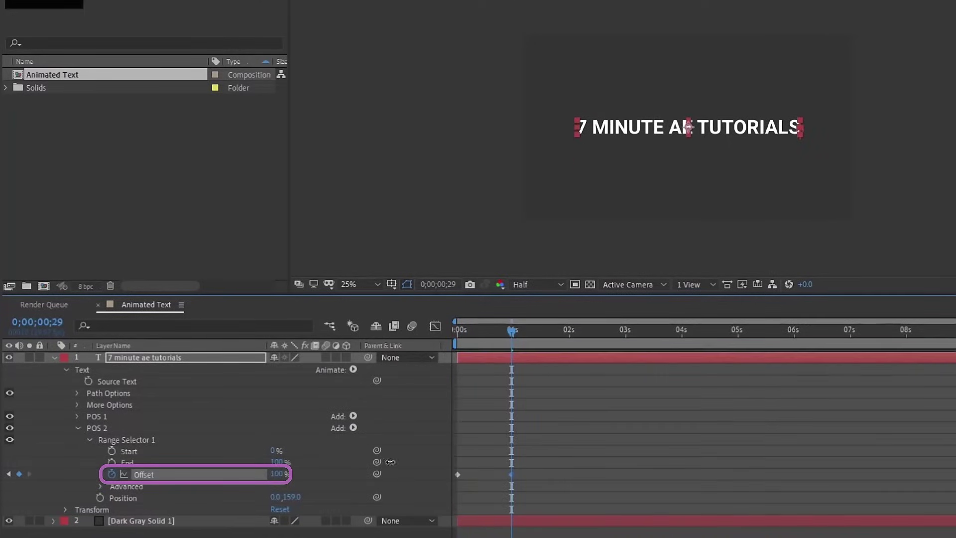
key("space")
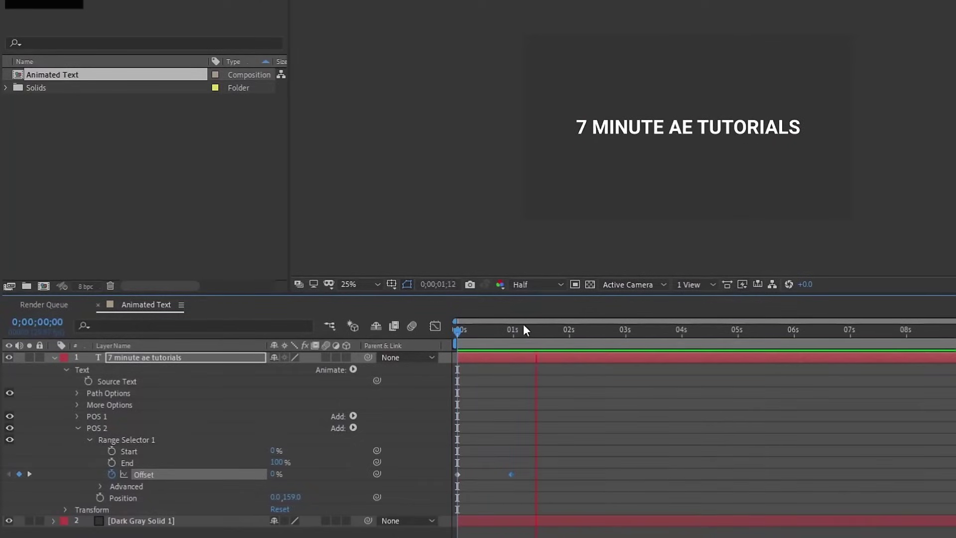
key("space")
left_click(482, 327)
key("space")
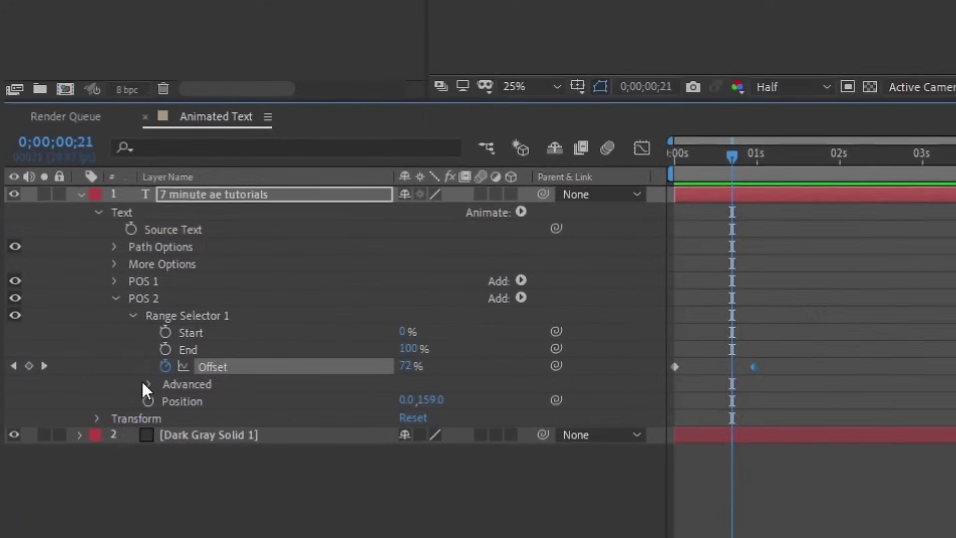
- Base POS 2's range selector on Words, preview the animation, and select both Offset keyframes
left_click(104, 476)
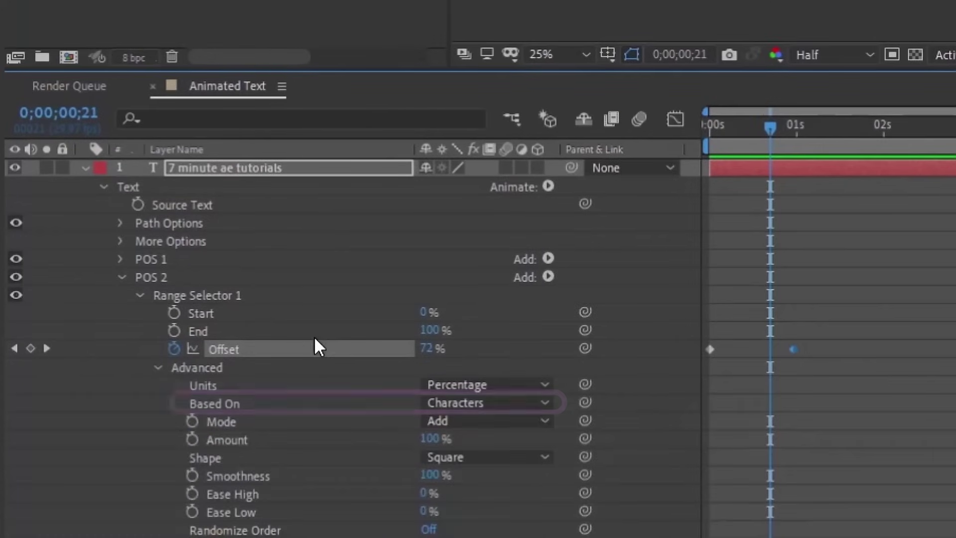
left_click(457, 404)
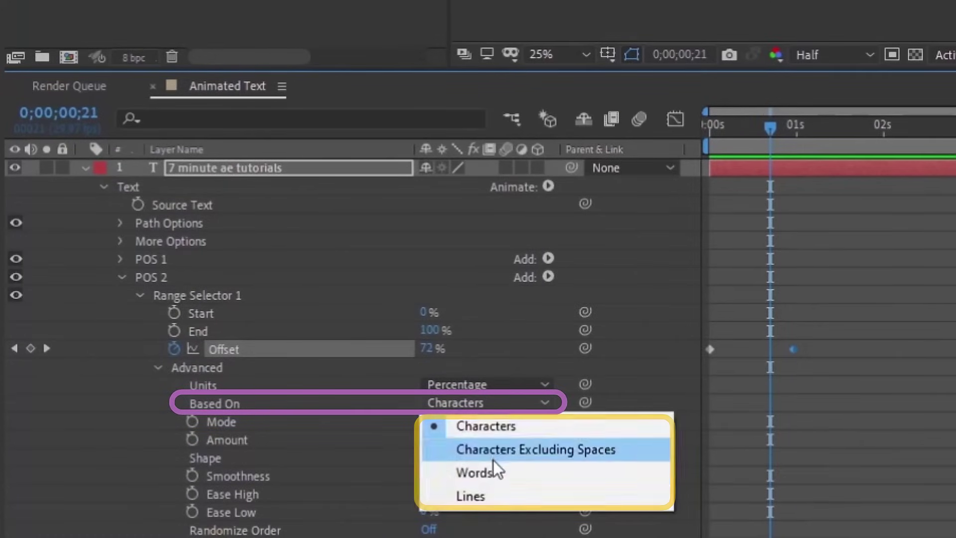
left_click(483, 476)
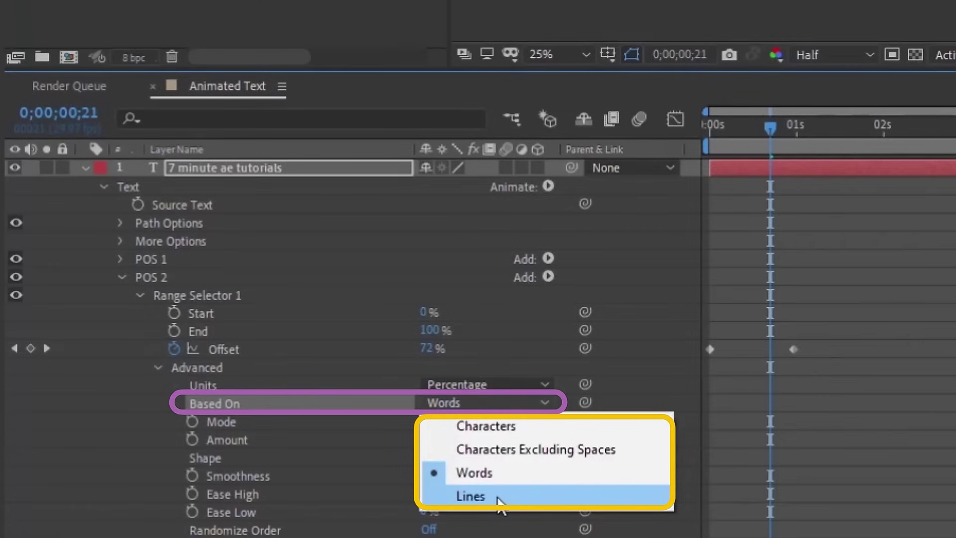
left_click(484, 472)
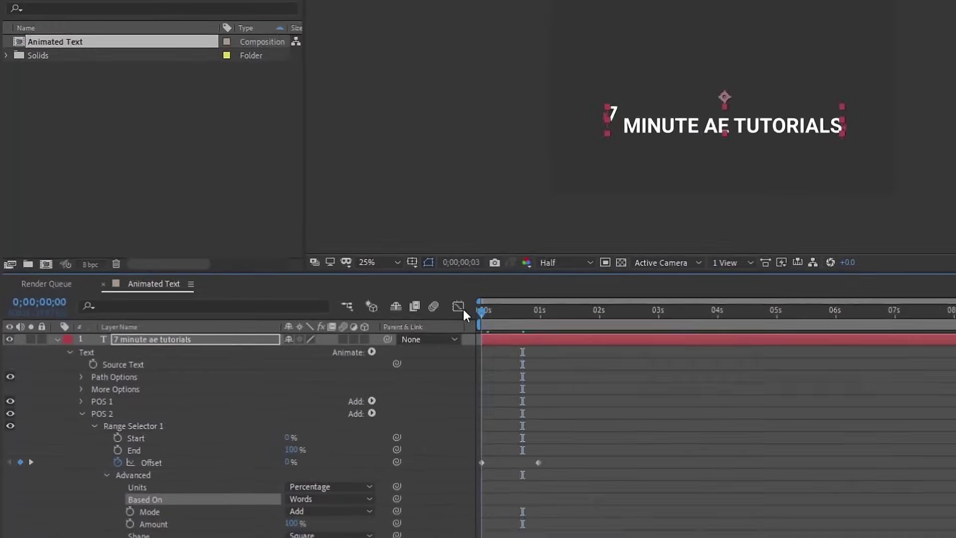
key("space")
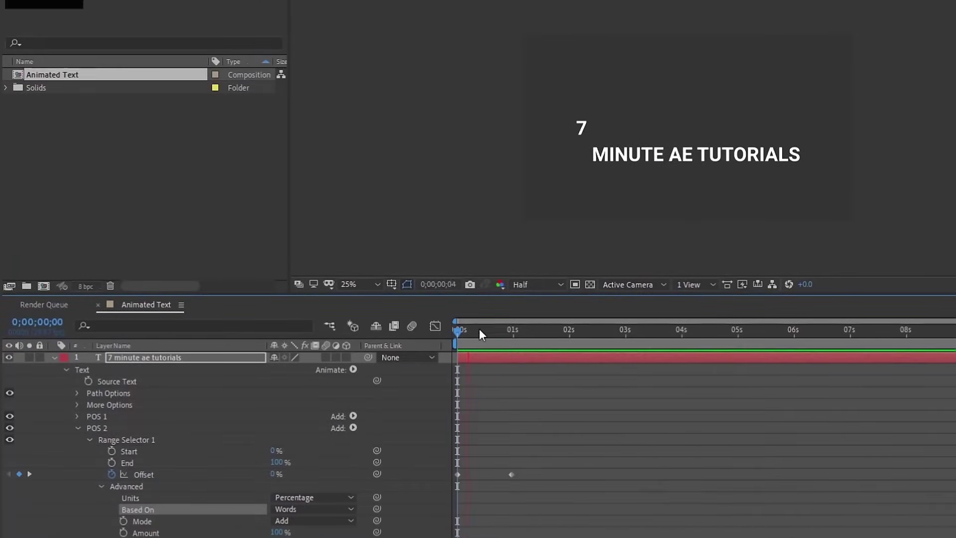
key("space")
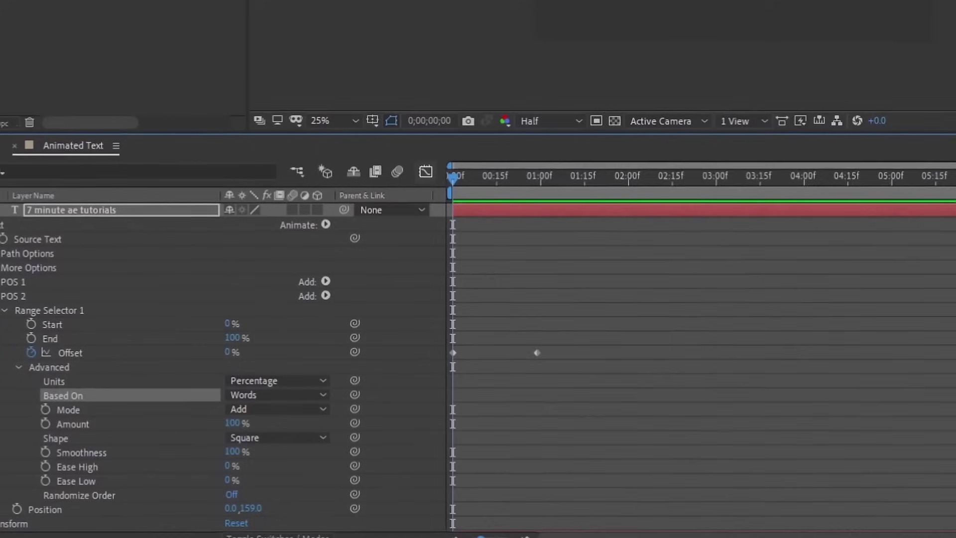
key("equal")
left_click_drag(644, 329, 431, 379)
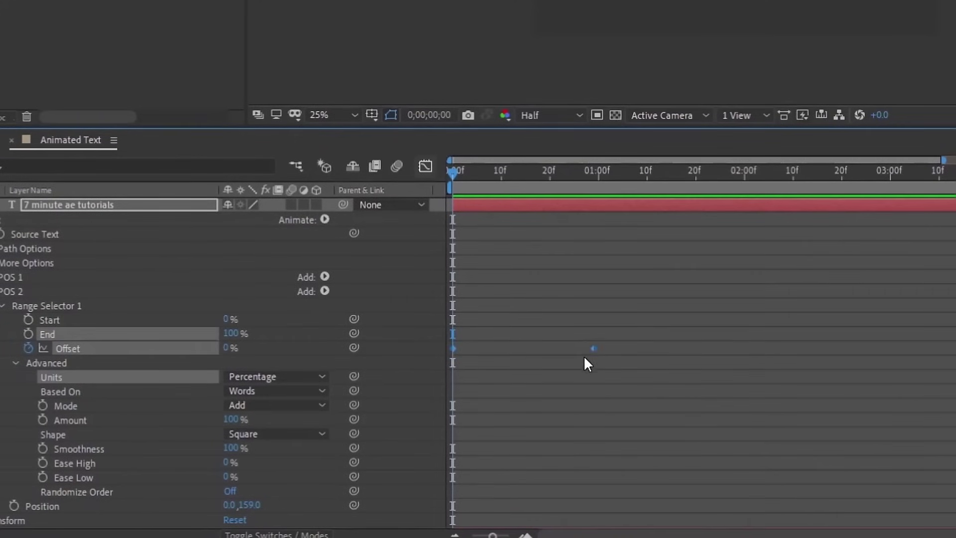
- Apply Easy Ease to POS 2's Offset keyframes and set the selector shape to Ramp Up
right_click(454, 349)
mouse_move(515, 340)
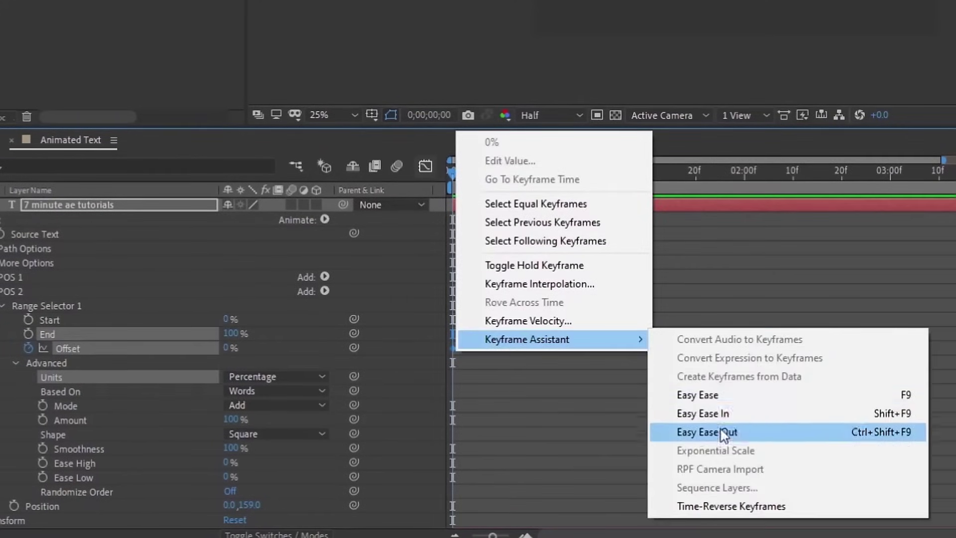
left_click(724, 391)
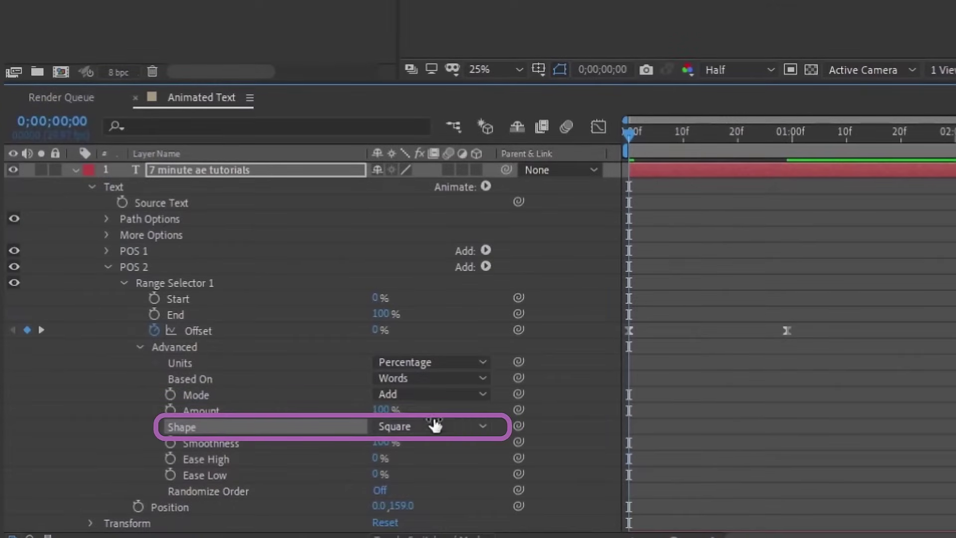
left_click(405, 428)
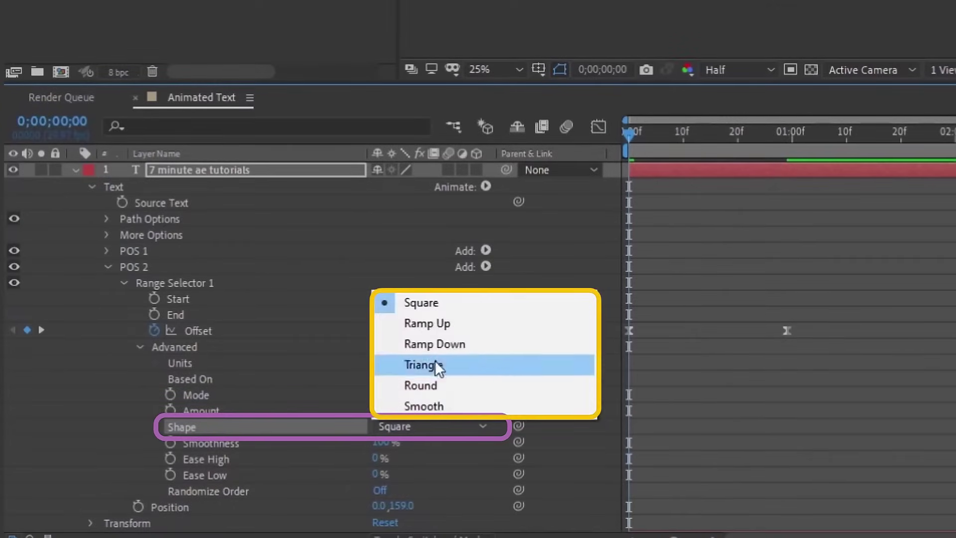
left_click(445, 324)
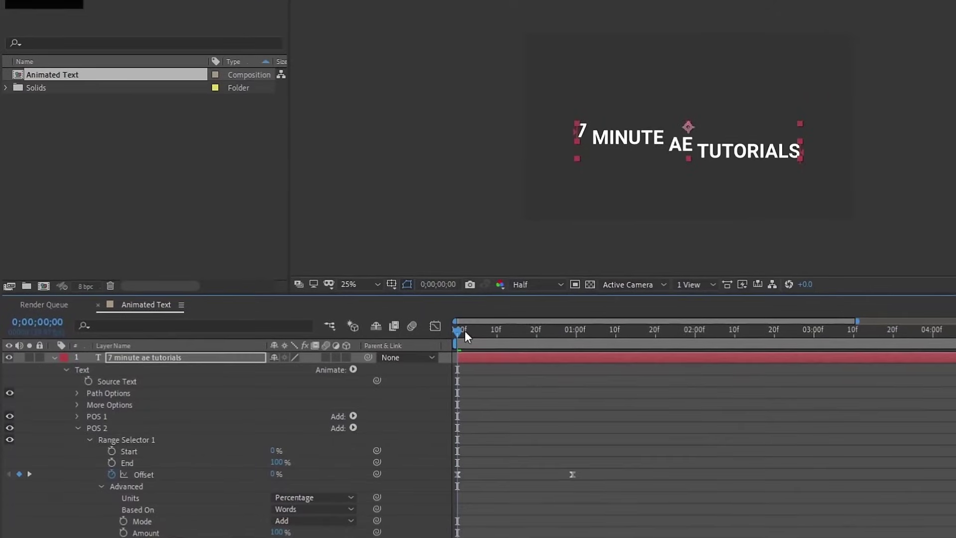
key("space")
left_click_drag(539, 333, 465, 330)
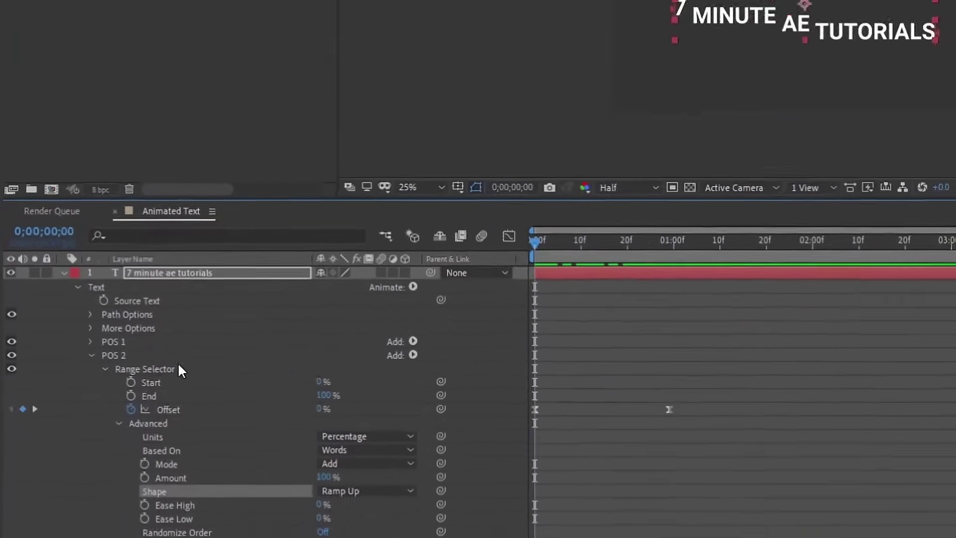
- Set the starting Offset to -100% and Ease High to 100%
left_click_drag(379, 331, 356, 326)
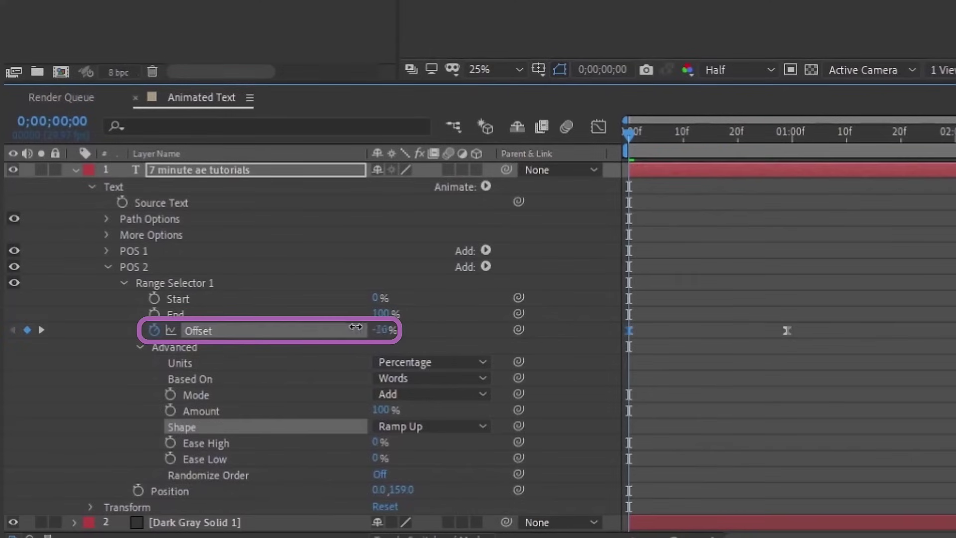
left_click_drag(194, 330, 637, 306)
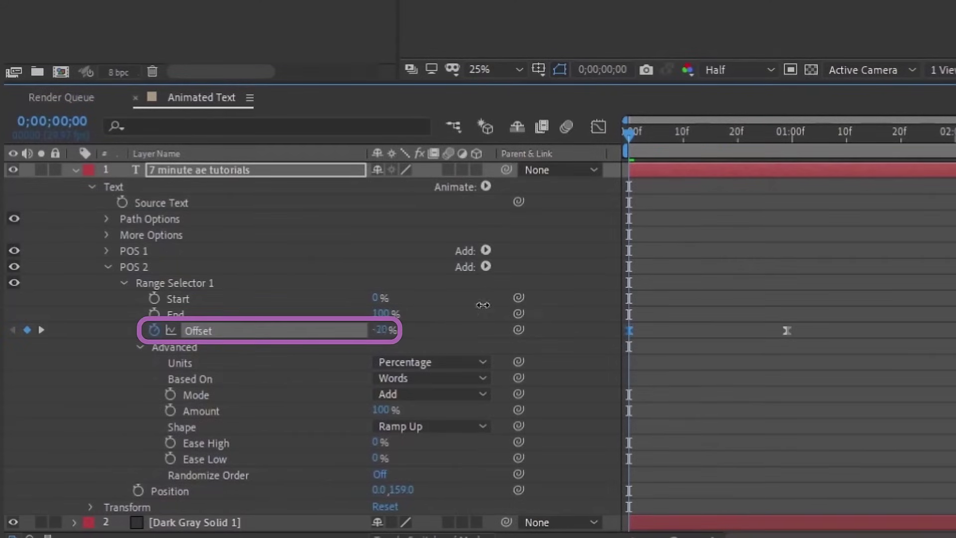
left_click_drag(482, 305, 365, 304)
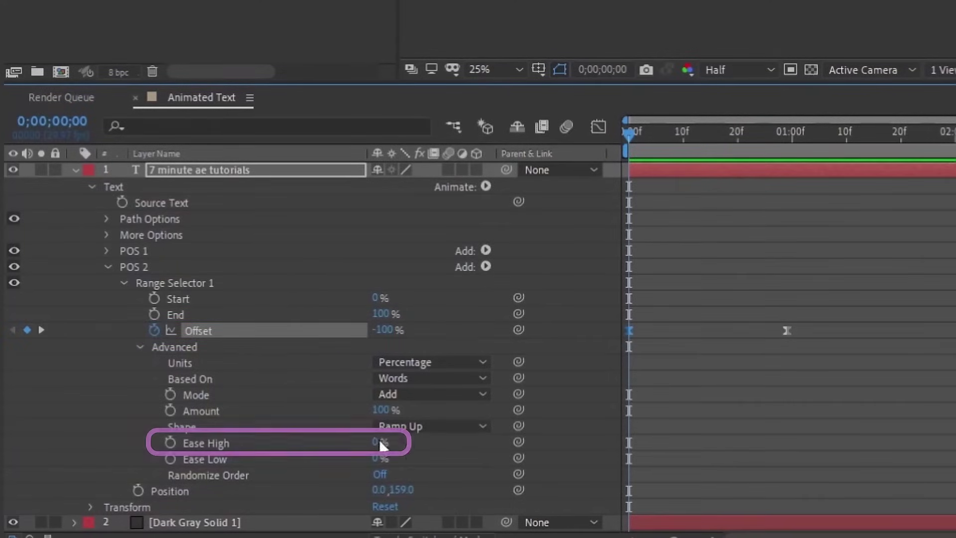
left_click_drag(379, 442, 449, 433)
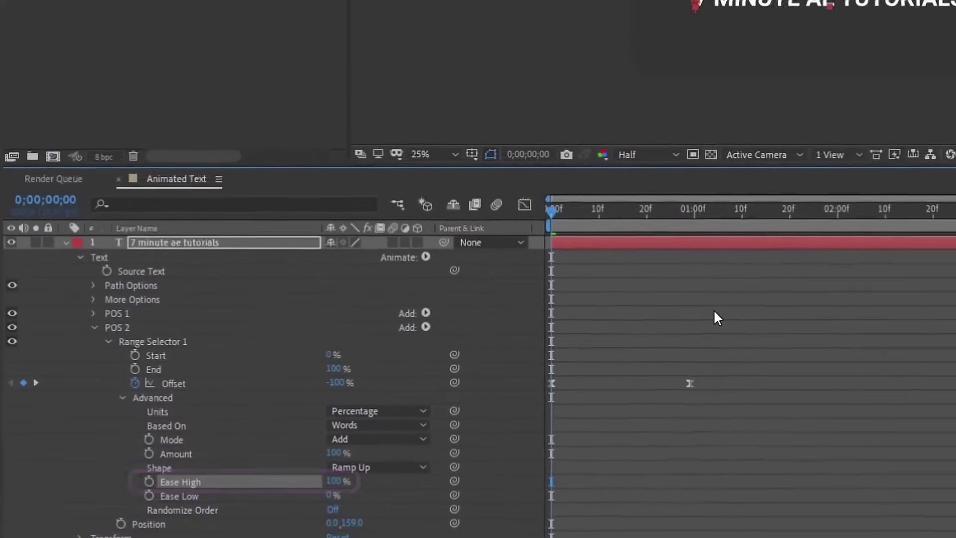
- Retime the second Offset keyframe and extend the work area to about 24f for preview
left_click(790, 326)
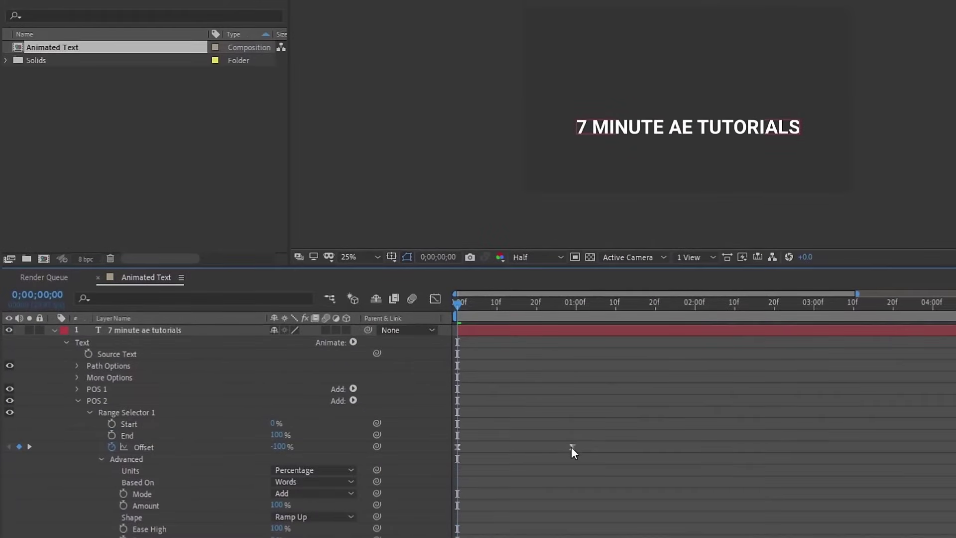
left_click_drag(572, 448, 513, 448)
left_click(524, 303)
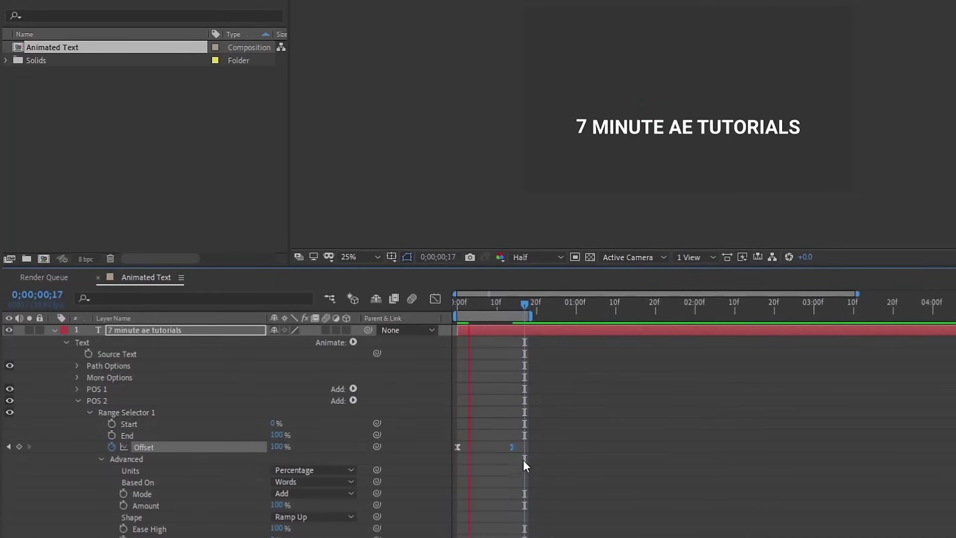
key("space")
left_click_drag(512, 446, 535, 447)
left_click_drag(531, 315, 555, 315)
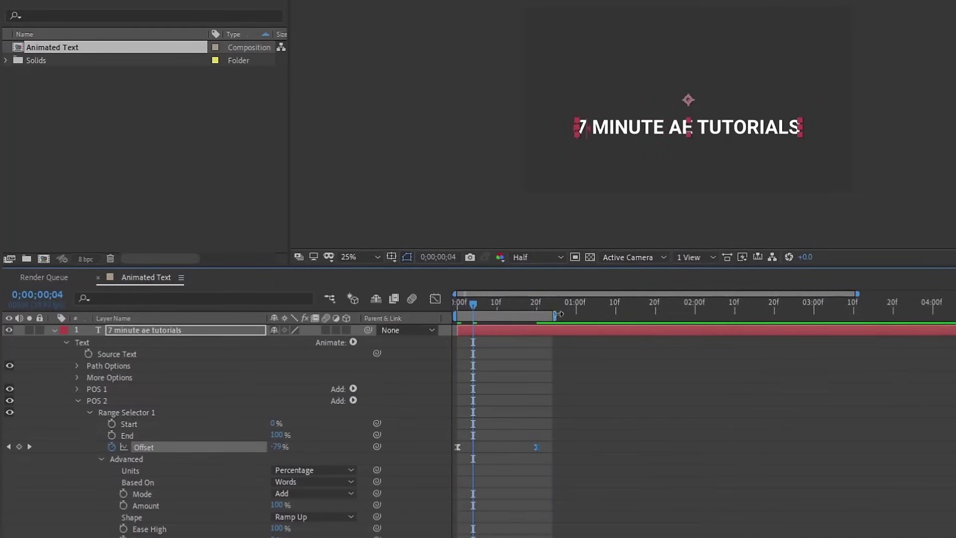
key("space")
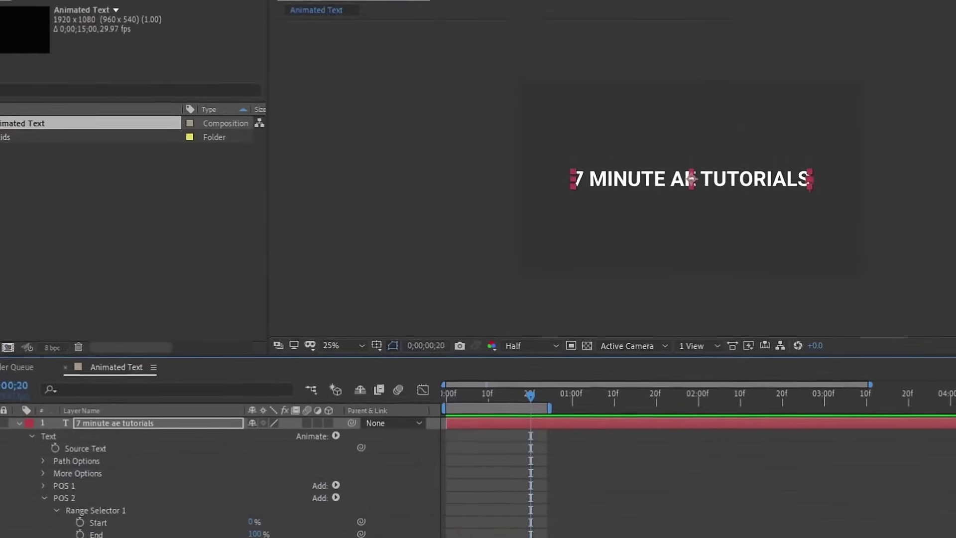
- Draw a rectangular mask around the title and set its feather to 10
left_click(71, 30)
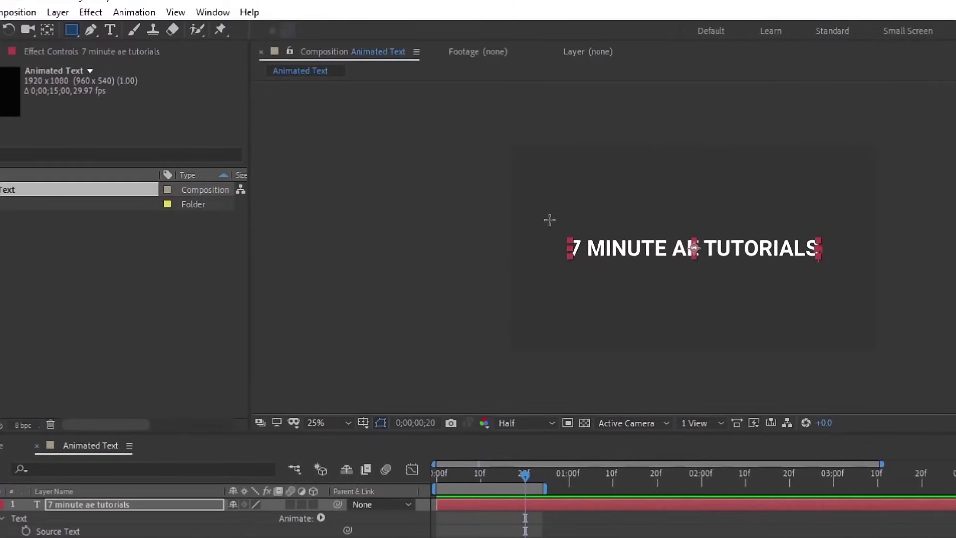
left_click_drag(497, 227, 902, 273)
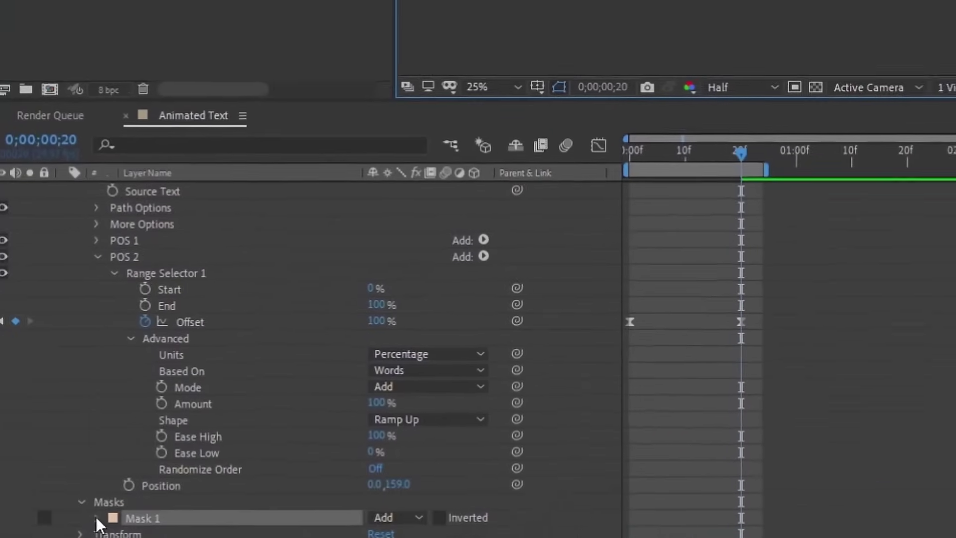
key("f")
left_click(417, 474)
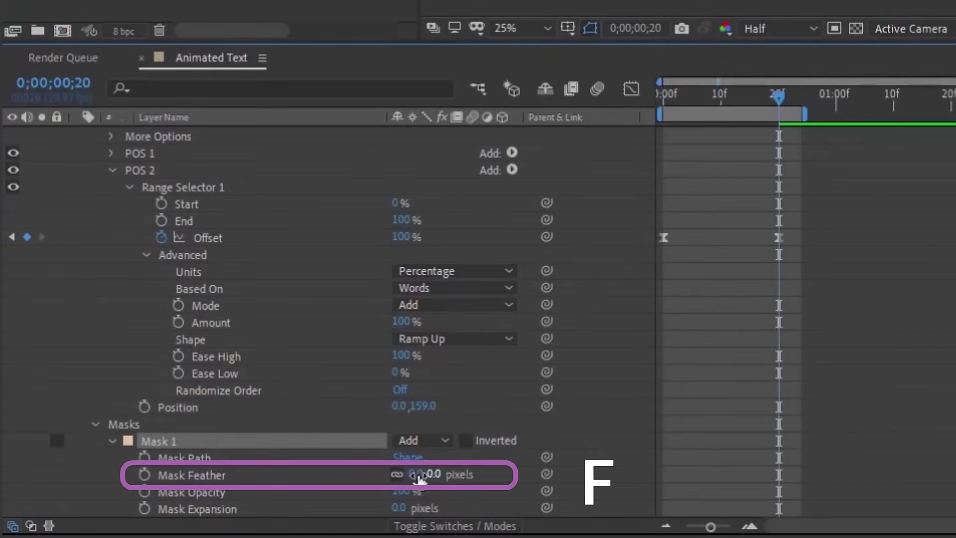
type("5")
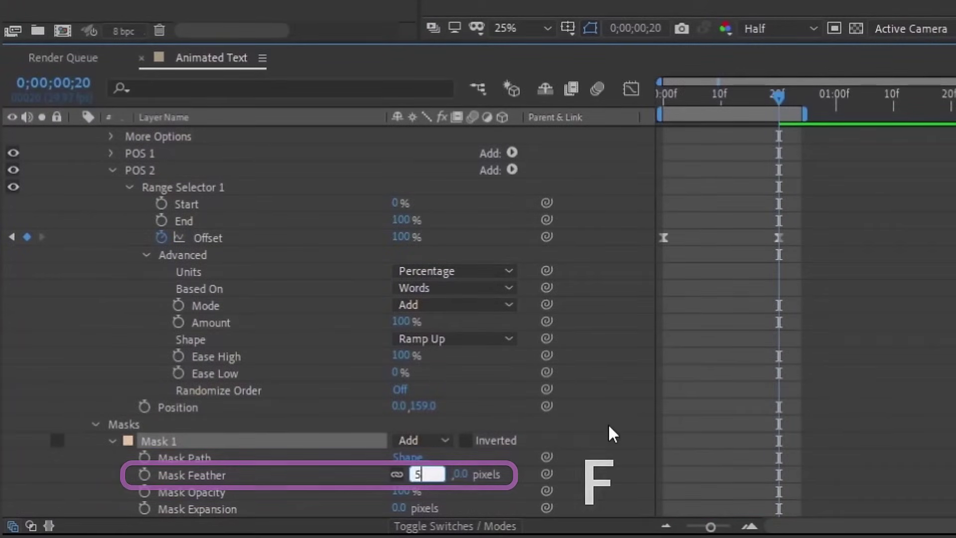
key("Return")
left_click_drag(774, 139, 479, 267)
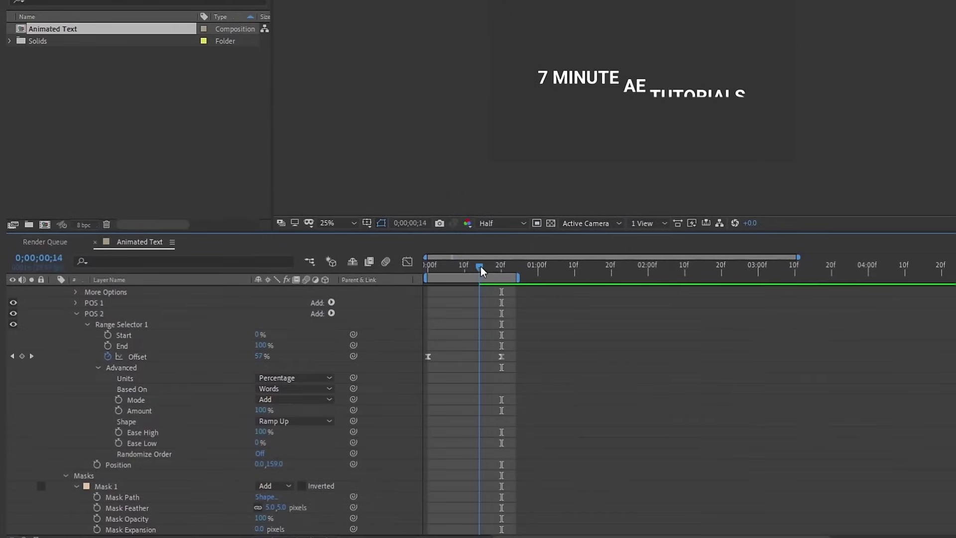
scroll(681, 105, "up", 2)
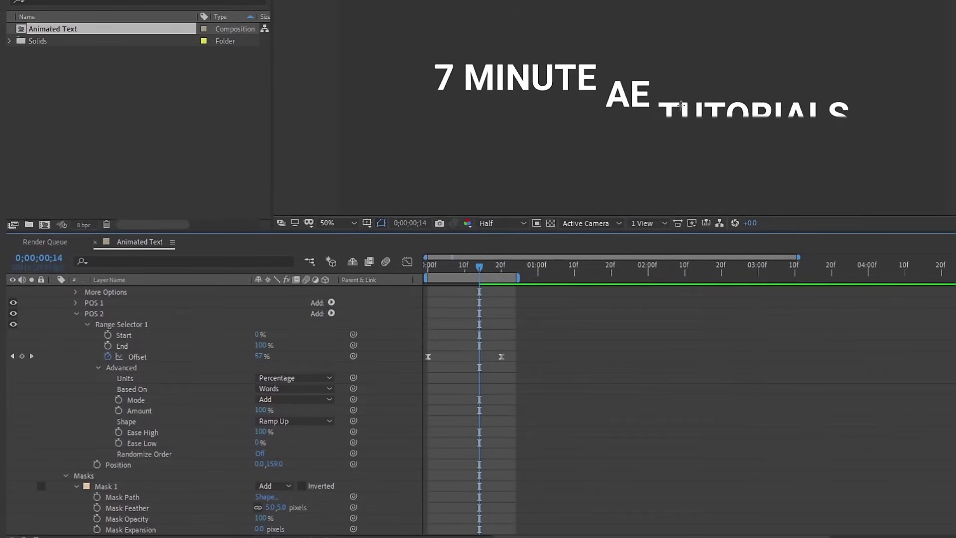
left_click(270, 507)
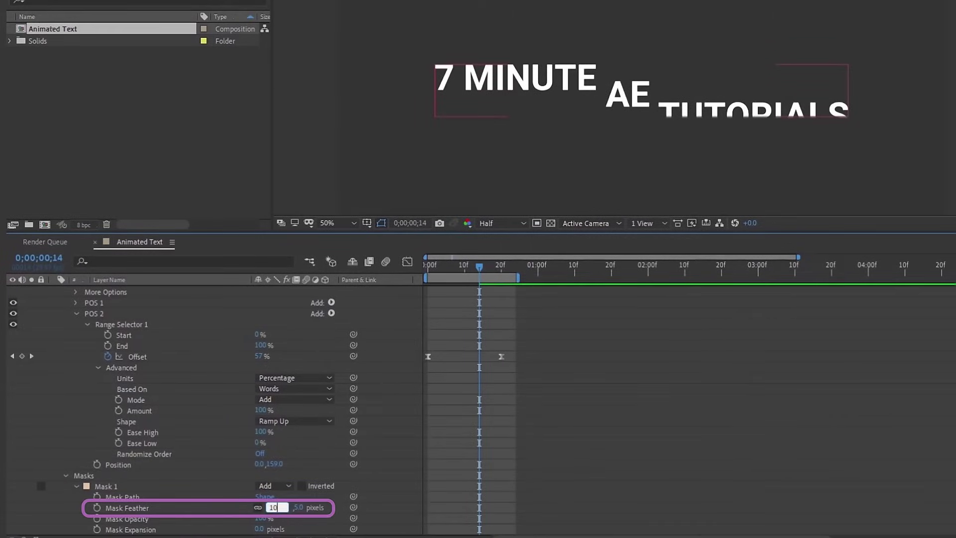
type("10")
key("Return")
left_click_drag(481, 269, 438, 272)
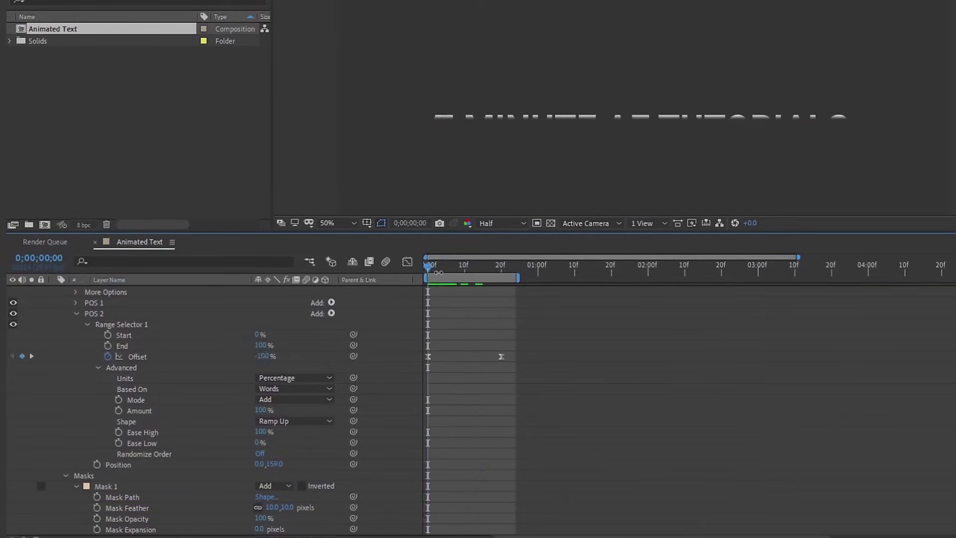
- Push POS 2's position further down to 0,255 and check the revealed title at 1;20
left_click(100, 310)
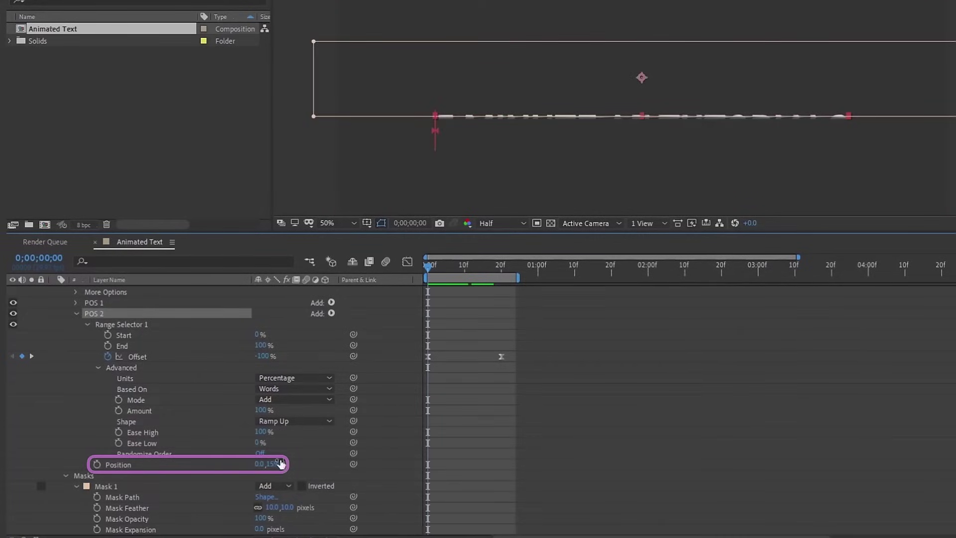
left_click_drag(277, 465, 282, 464)
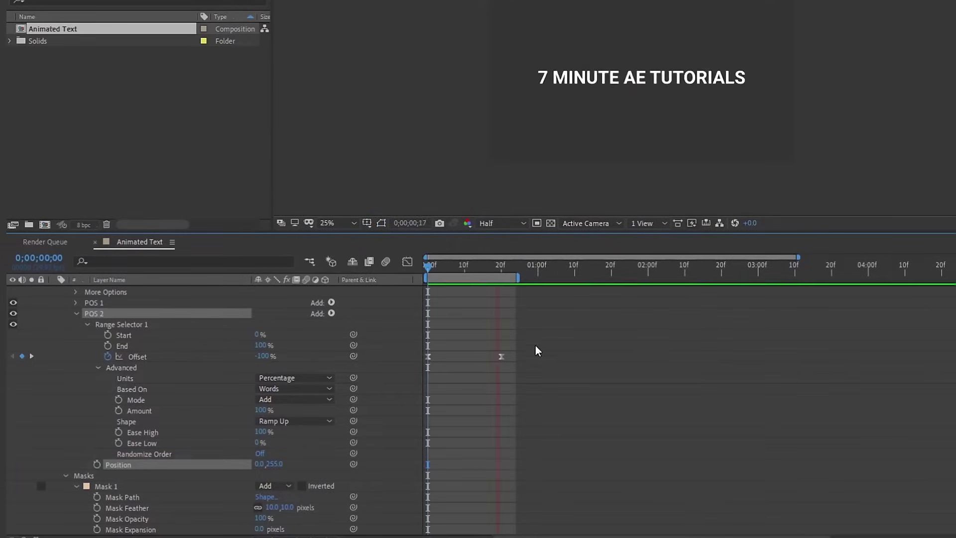
left_click_drag(543, 266, 610, 267)
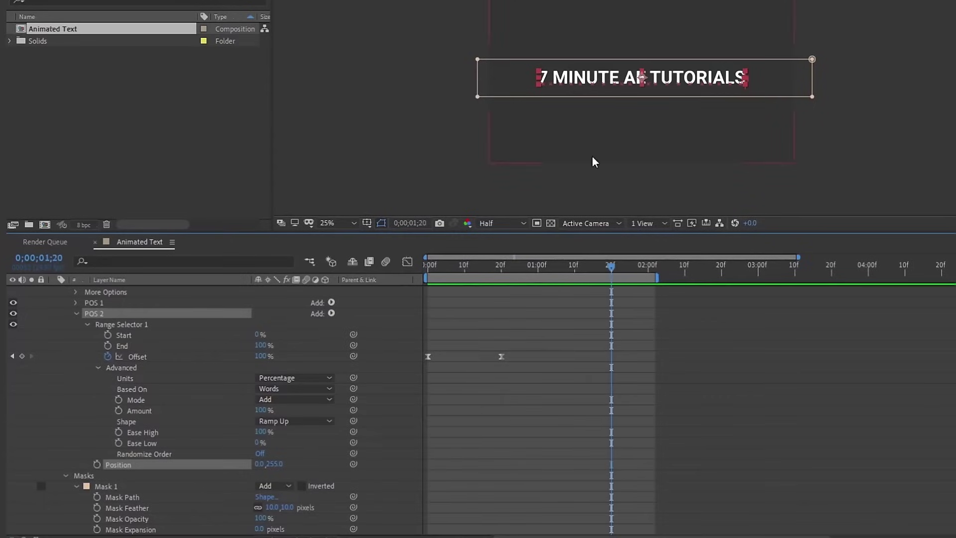
left_click(77, 313)
- Add a new Position animator to the title named 'POS 3'
left_click(123, 313)
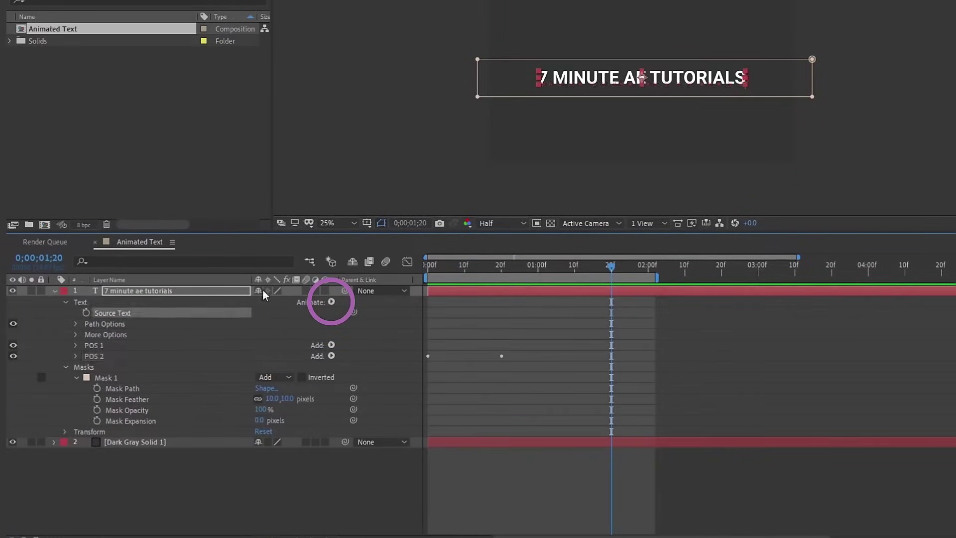
left_click(330, 302)
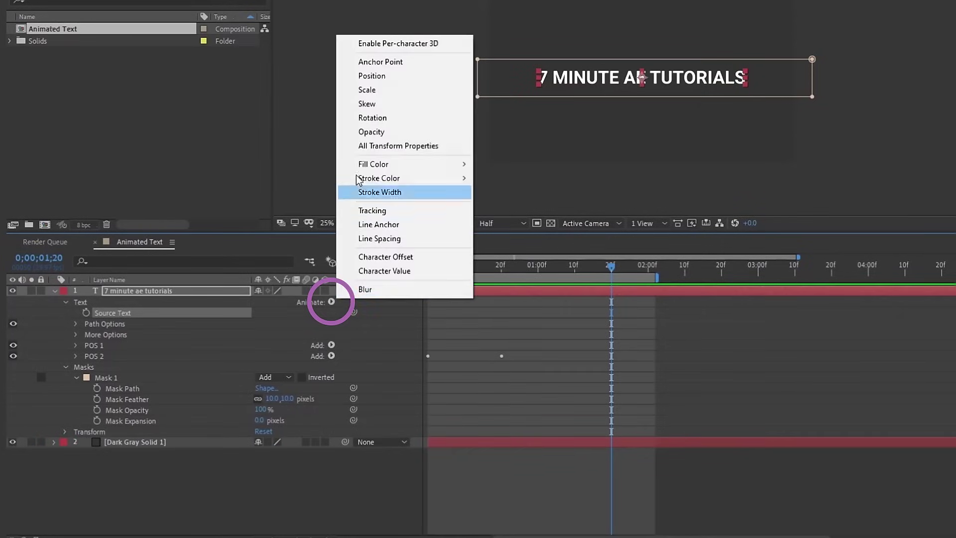
left_click(371, 76)
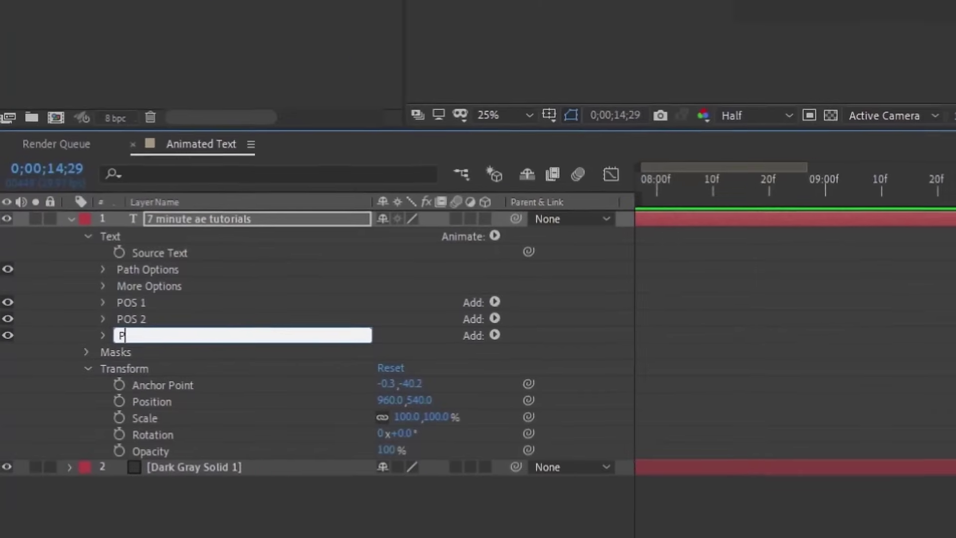
type("OS 3")
key("Return")
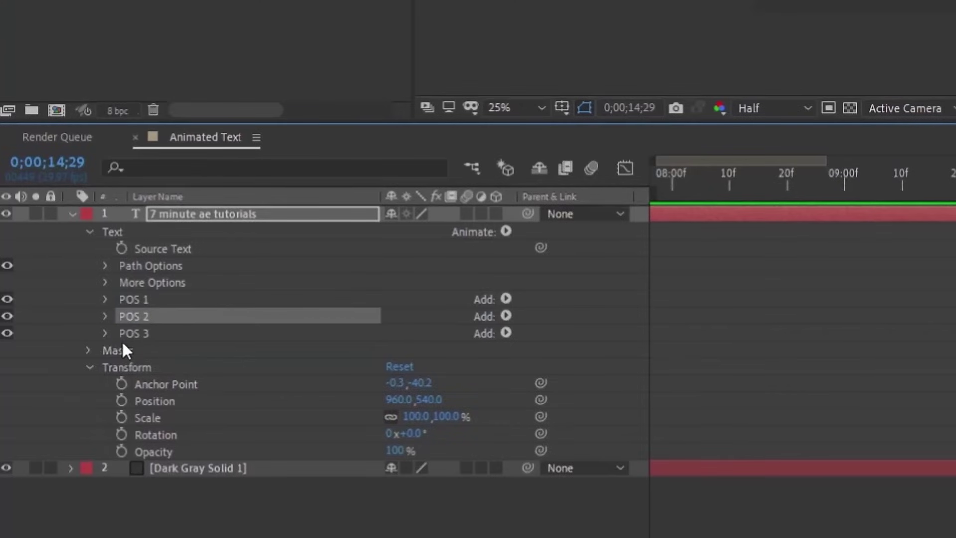
left_click(105, 333)
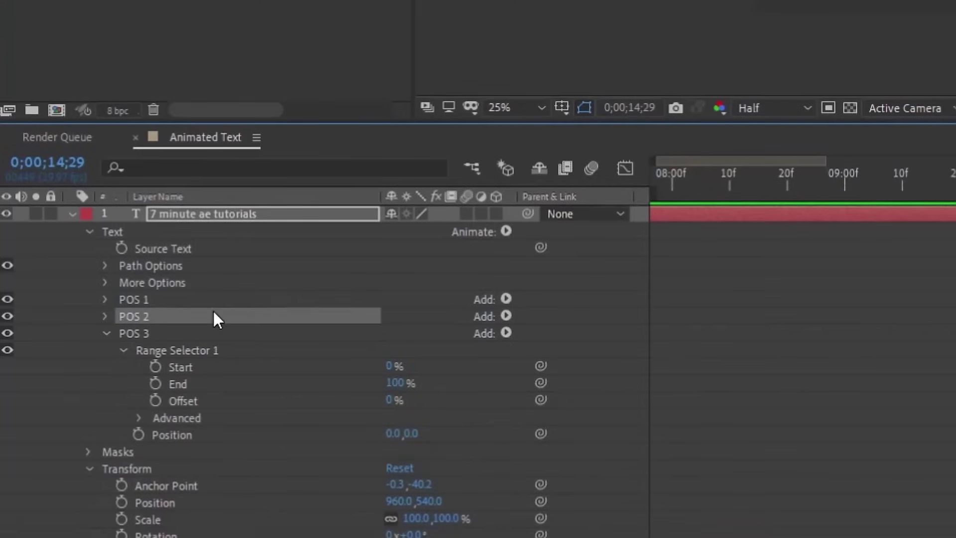
- Give POS 3 a Ramp Down shape, 100% Ease Low and Position 0,-357
left_click(170, 319)
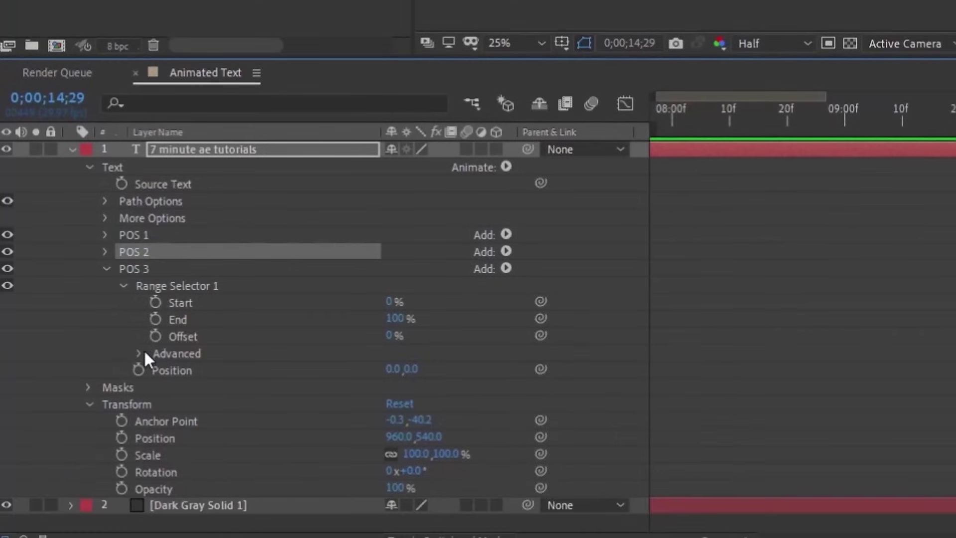
left_click(140, 417)
left_click(448, 437)
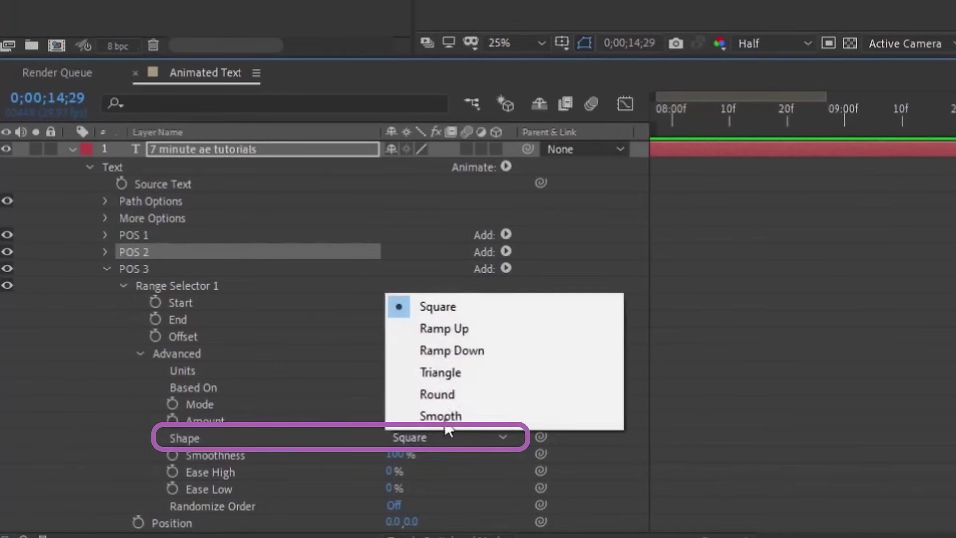
left_click(462, 351)
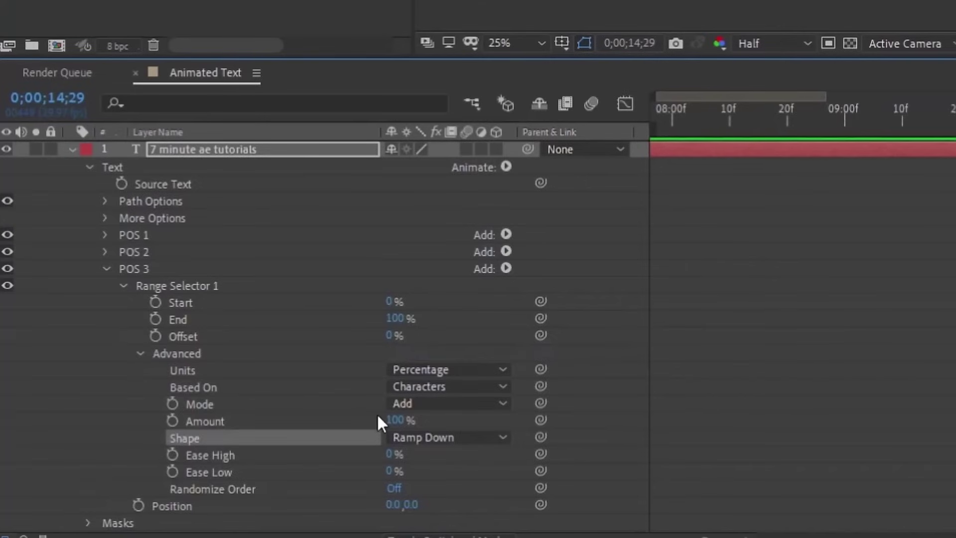
left_click_drag(388, 475, 622, 455)
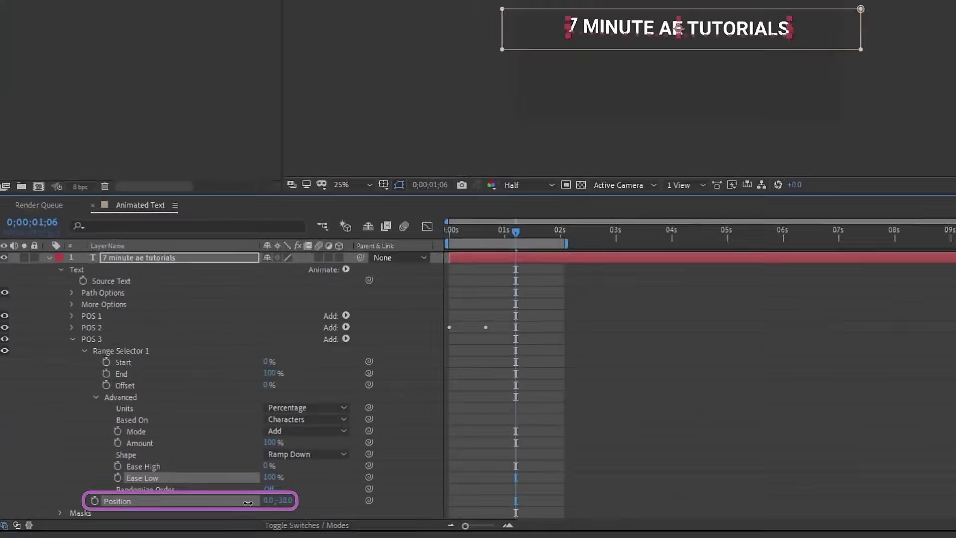
left_click_drag(418, 507, 28, 509)
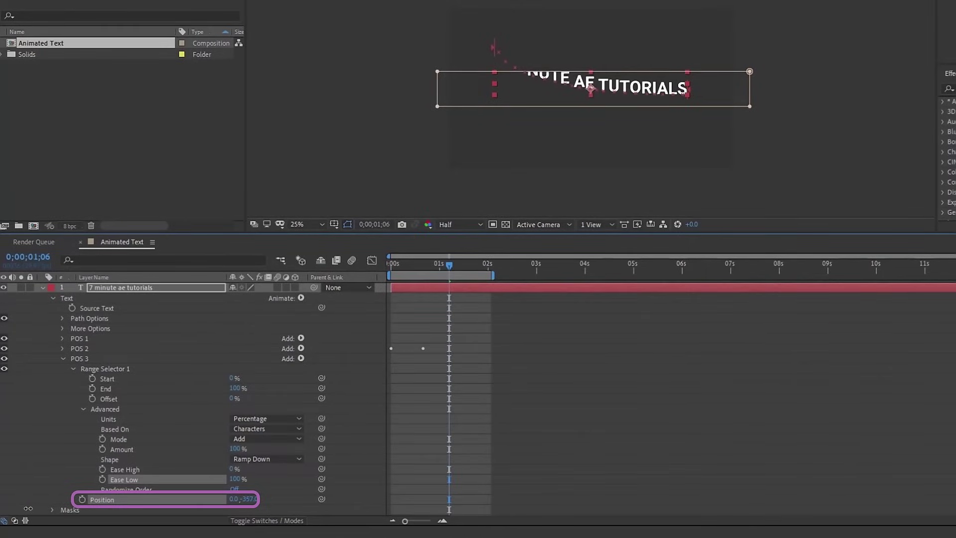
left_click(93, 399)
- Keyframe POS 3's Offset from -100% to 100%, base it on Words, and preview the exit
left_click_drag(232, 398, 129, 401)
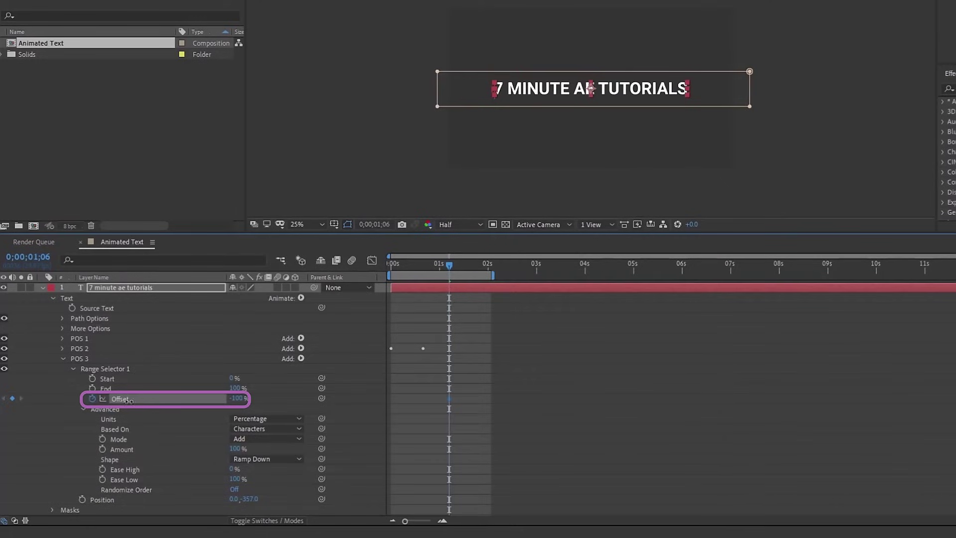
left_click_drag(397, 267, 476, 266)
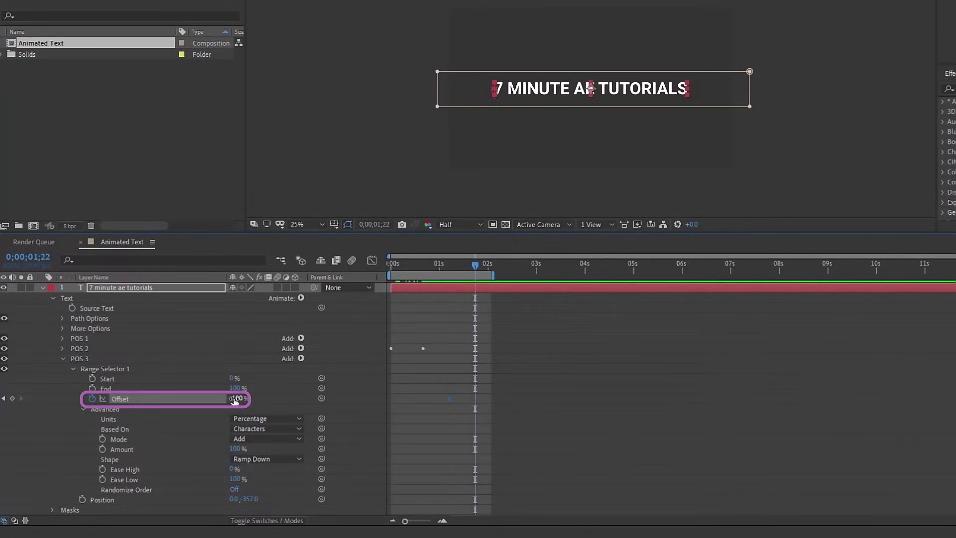
left_click_drag(235, 398, 335, 399)
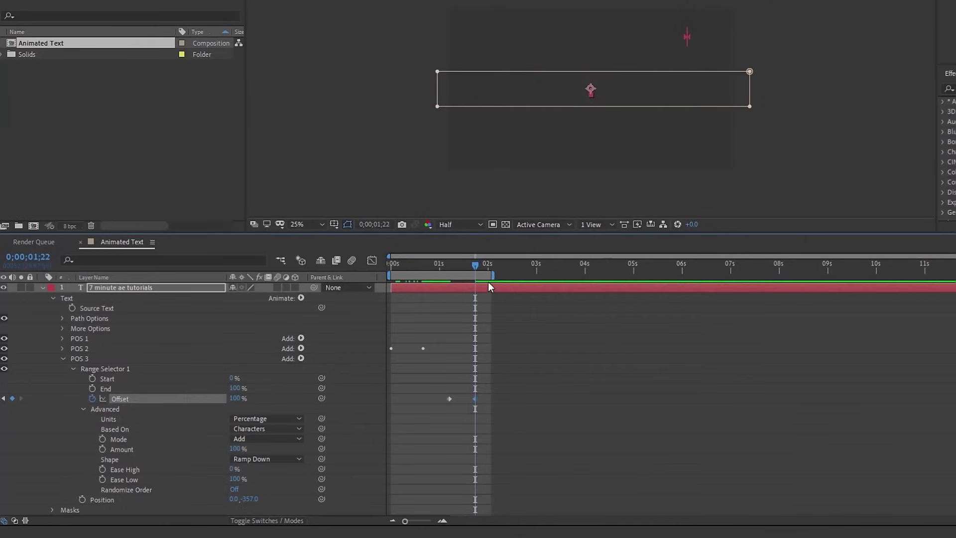
mouse_move(448, 267)
left_mouse_down()
mouse_move(470, 268)
mouse_move(448, 268)
left_mouse_up()
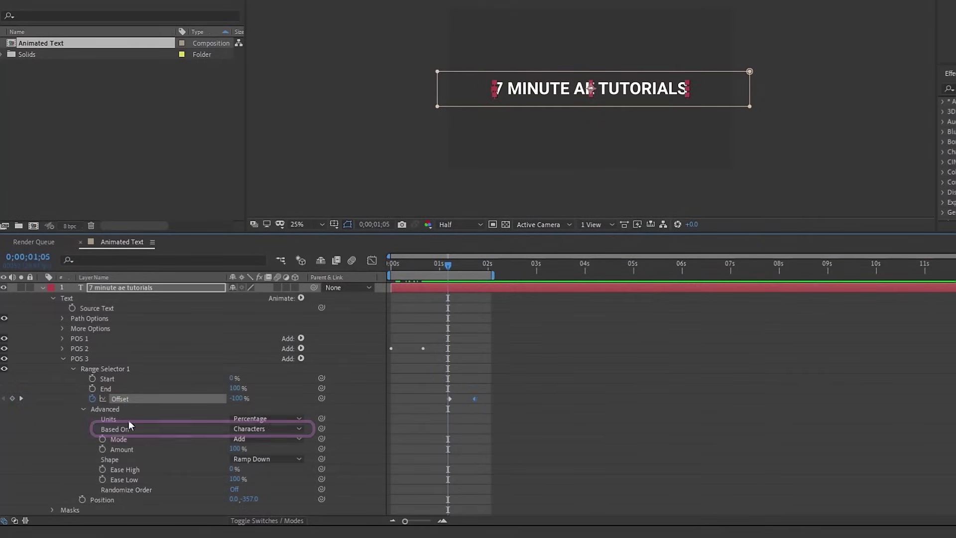
left_click(256, 428)
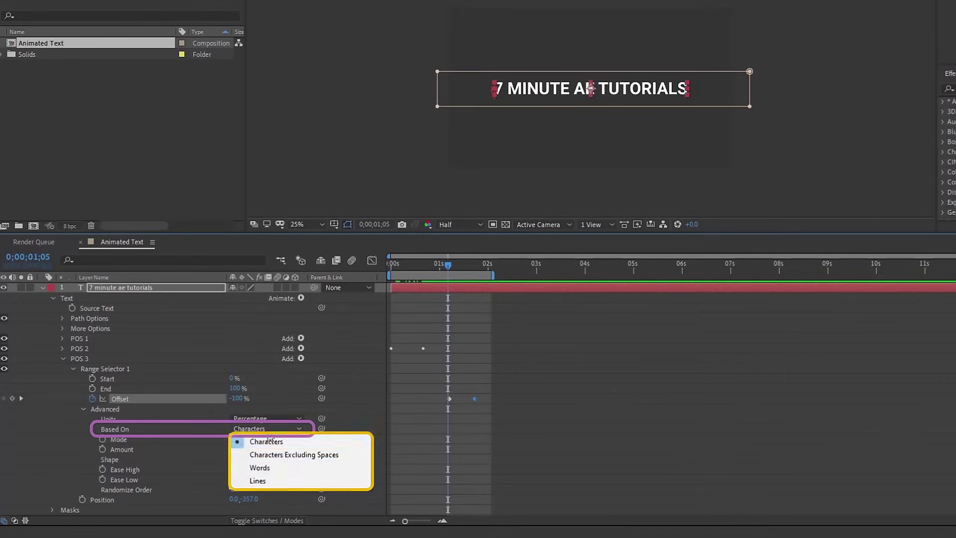
left_click(264, 467)
key("space")
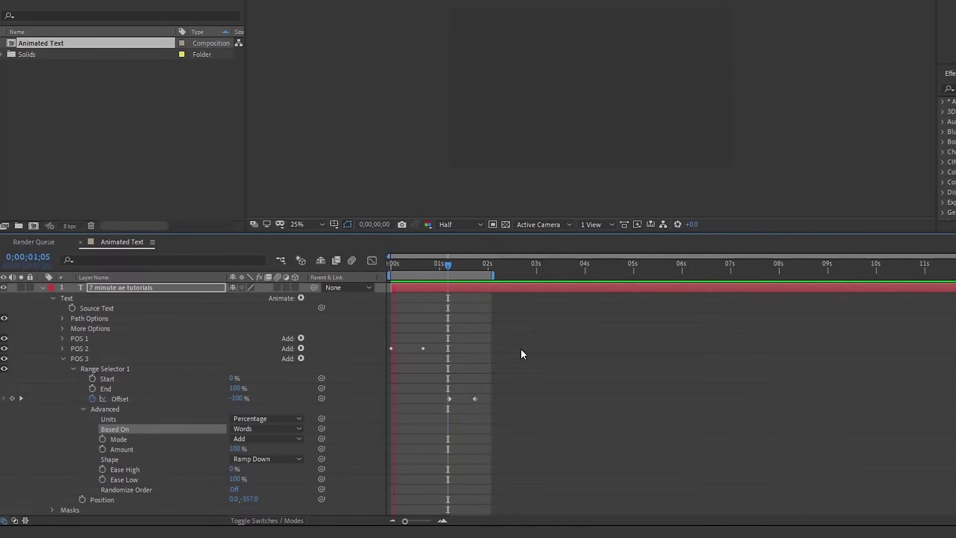
left_click(74, 308)
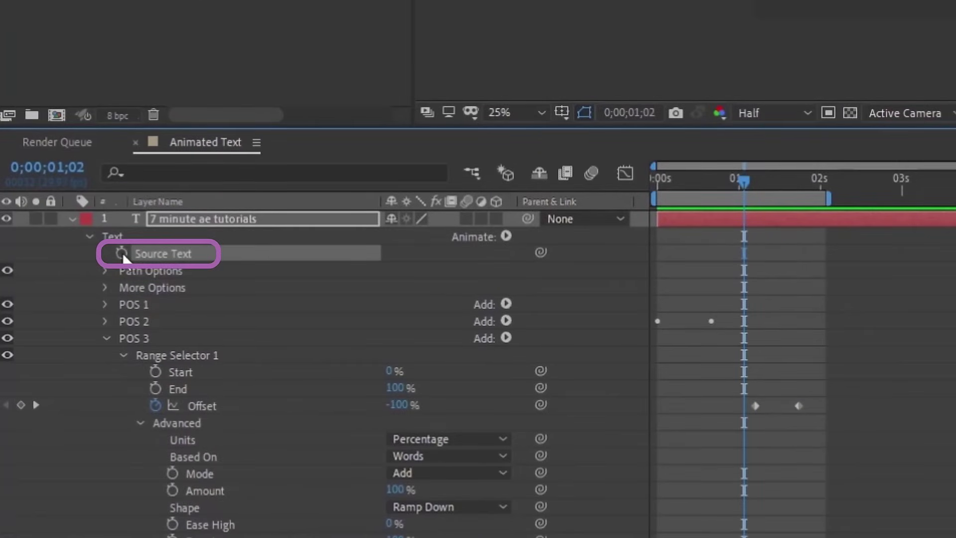
- Keyframe Source Text so the title changes to the presenter credit line just after one second
left_click(122, 252)
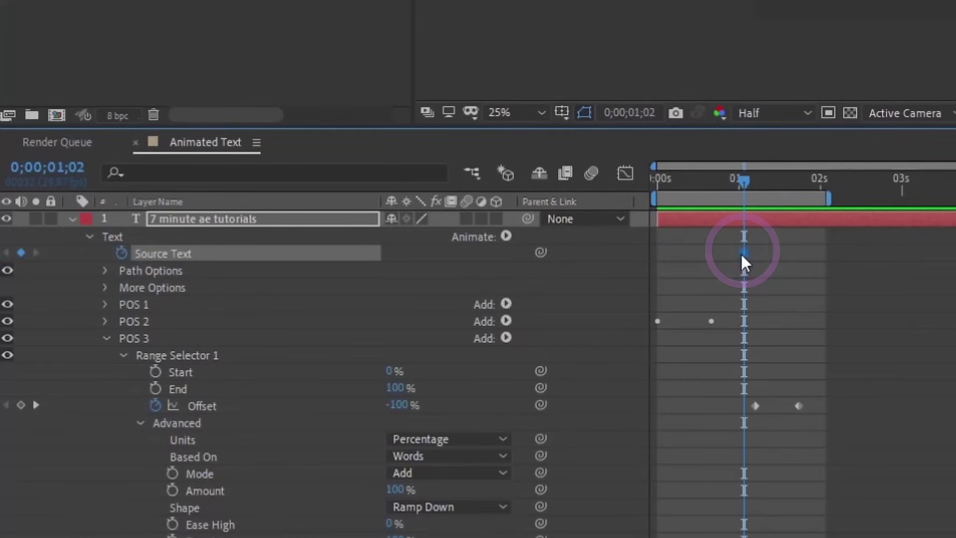
left_click_drag(728, 256, 731, 255)
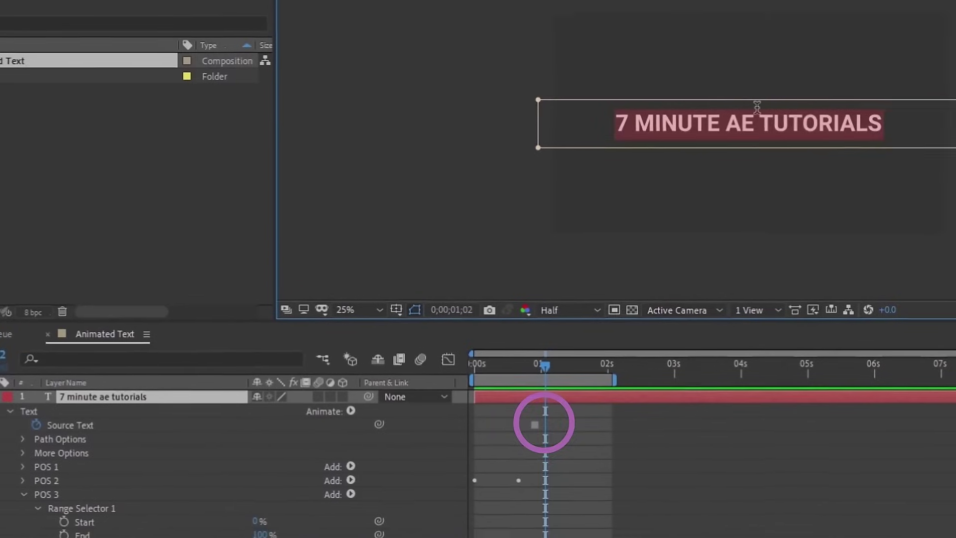
type("WITH JEFF KNIGHT")
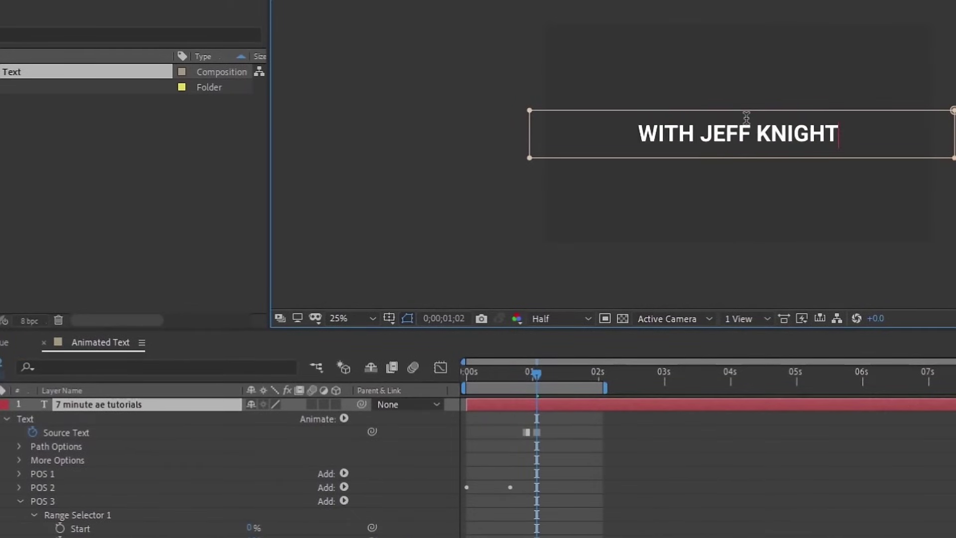
mouse_move(535, 377)
left_mouse_down()
mouse_move(527, 375)
mouse_move(538, 373)
left_mouse_up()
left_click_drag(537, 432, 567, 429)
- Show only animated properties and apply easing to the Offset keyframes
left_click_drag(569, 293, 576, 294)
key("u")
key("space")
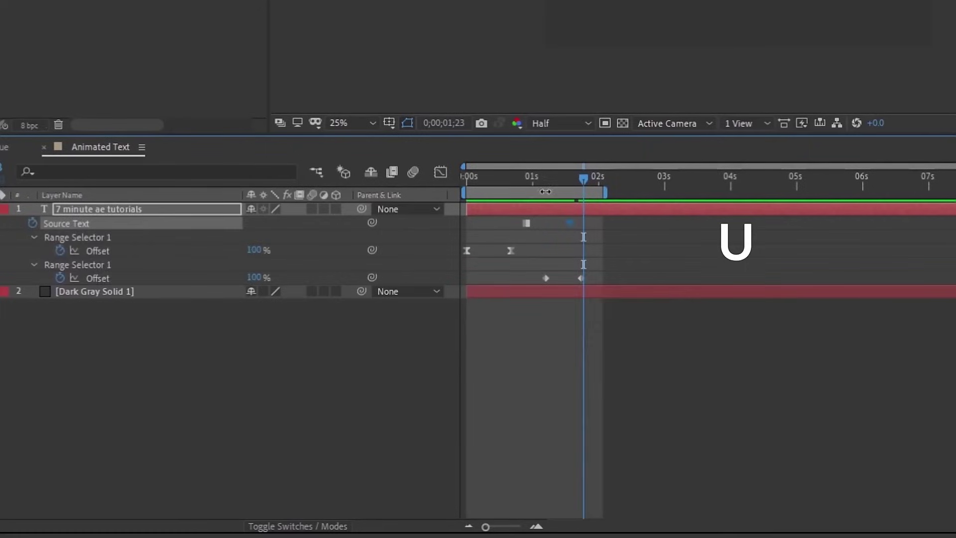
right_click(582, 277)
mouse_move(648, 476)
left_click(804, 369)
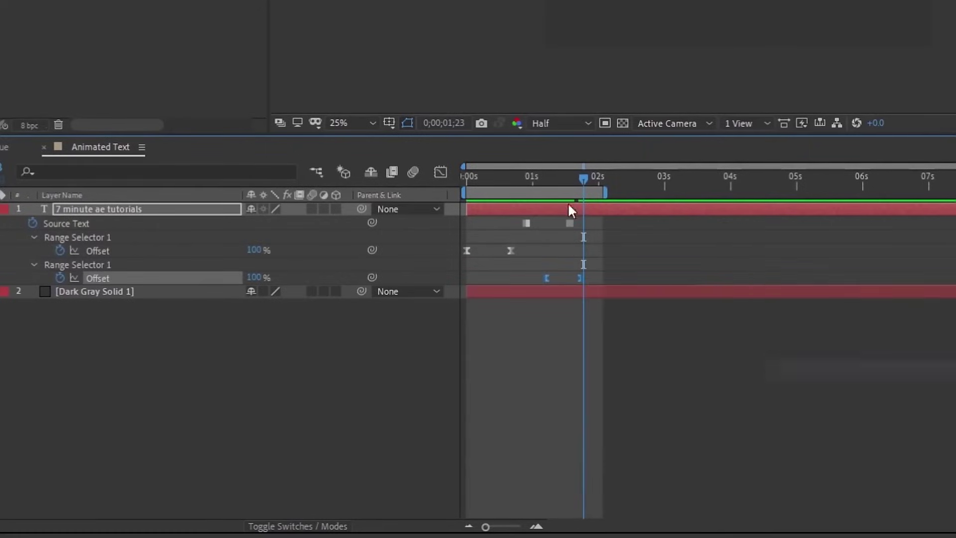
- Extend the work area to 4 seconds and turn the selected Offset keyframes into hold keyframes
left_click_drag(613, 193, 736, 194)
left_click(473, 185)
key("k")
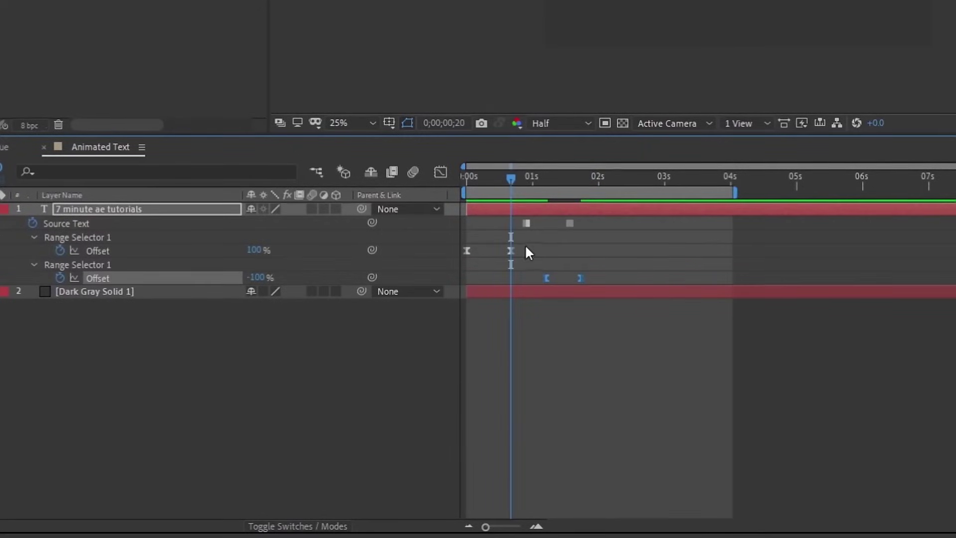
left_click(523, 247)
left_click(511, 251)
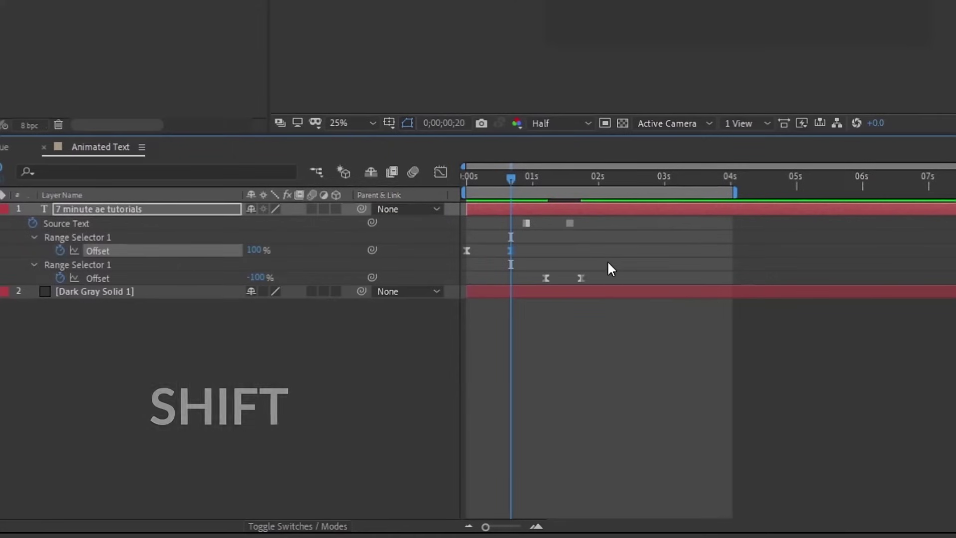
left_click_drag(601, 266, 565, 294)
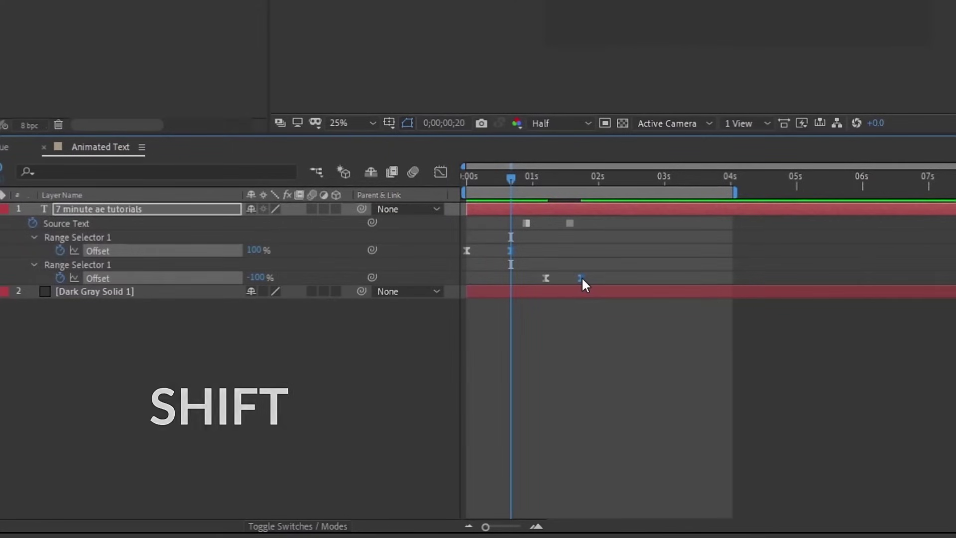
right_click(580, 279)
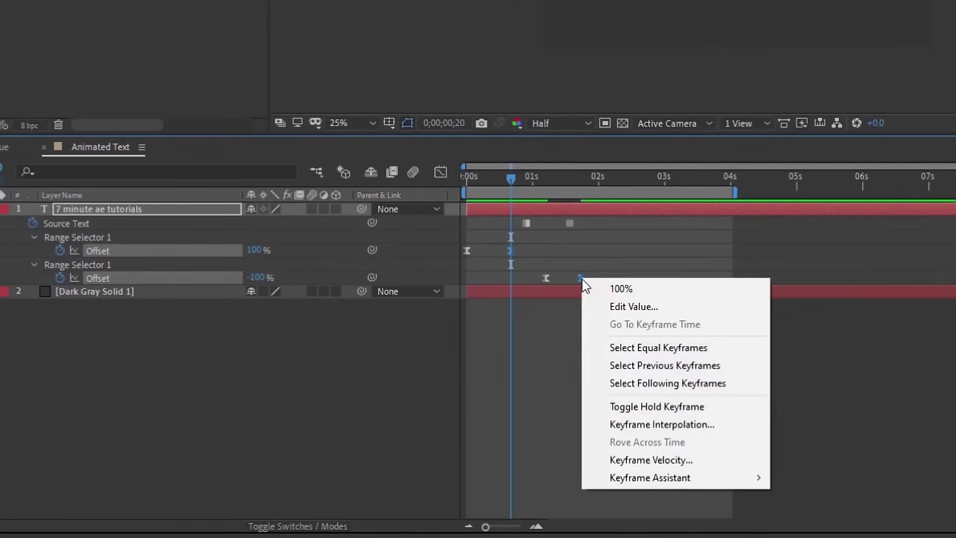
left_click(641, 405)
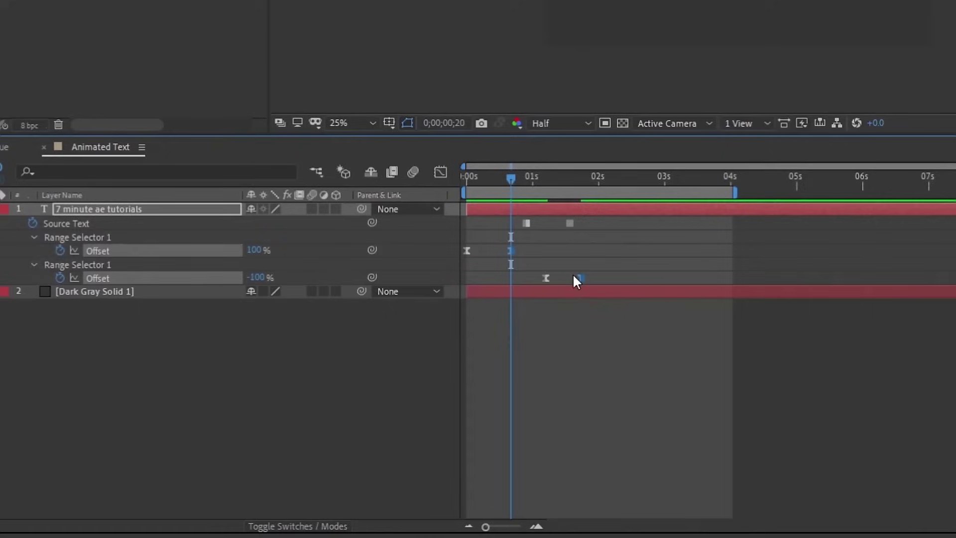
- Move the Source Text keyframe to about 2 seconds and paste the first Offset's keyframes at 1;26
left_click_drag(470, 174, 588, 167)
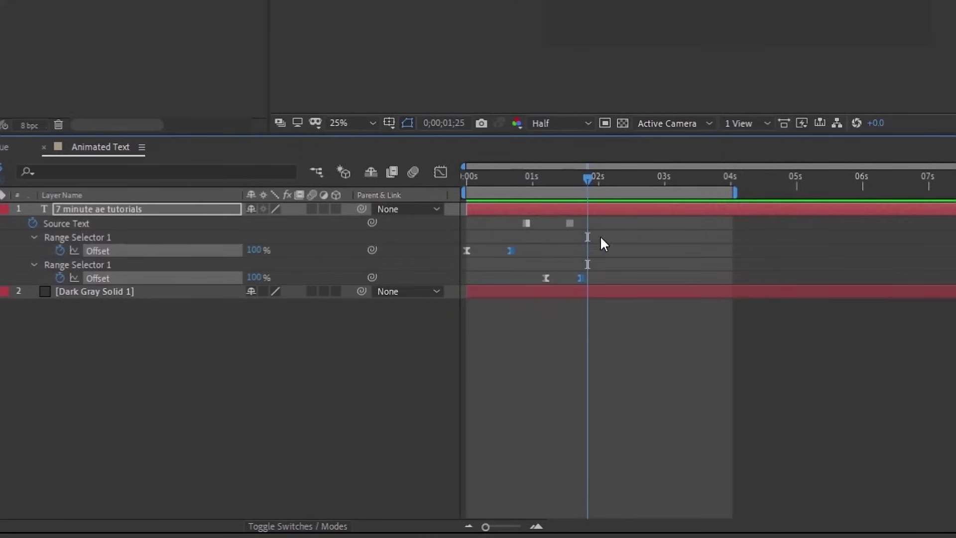
left_click(599, 235)
left_click_drag(570, 223, 593, 224)
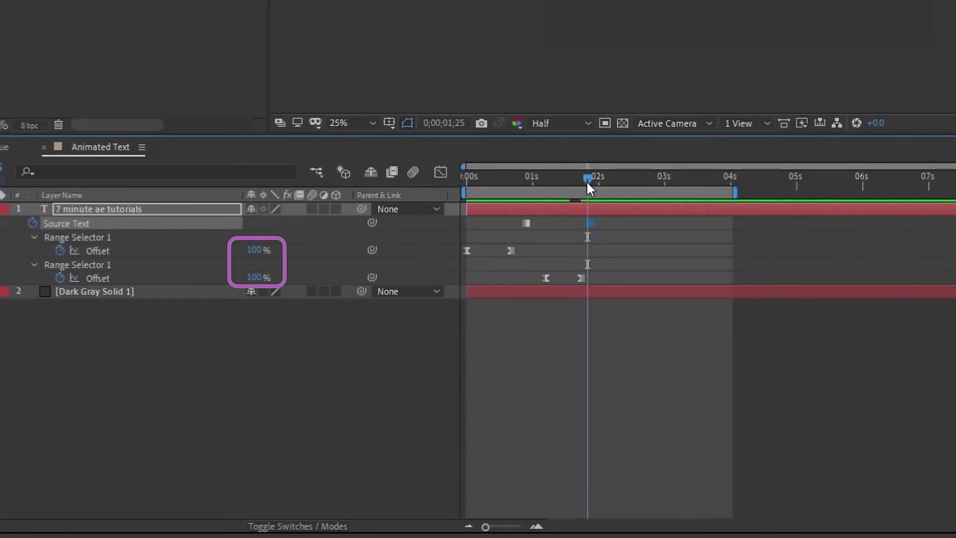
left_click(588, 179)
left_click_drag(559, 247, 455, 257)
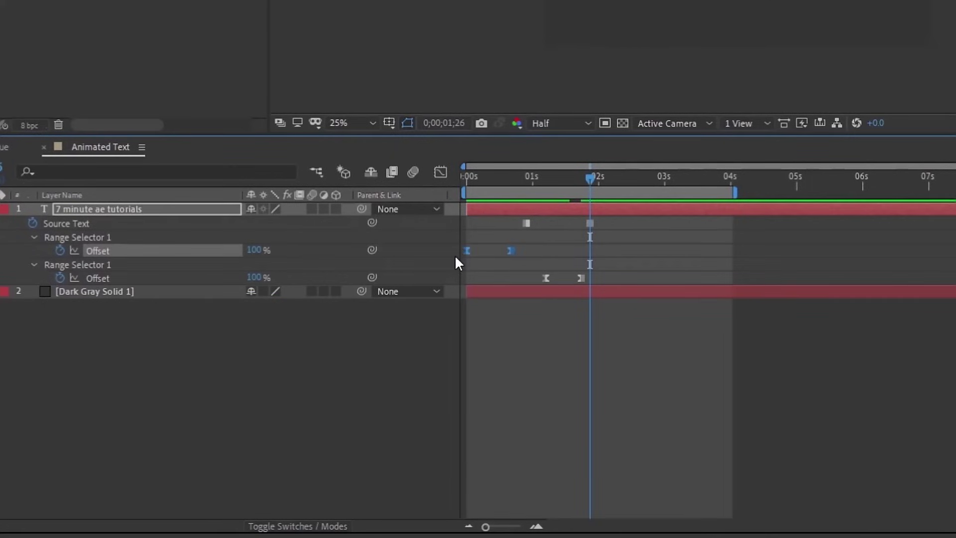
key("ctrl+c")
key("ctrl+v")
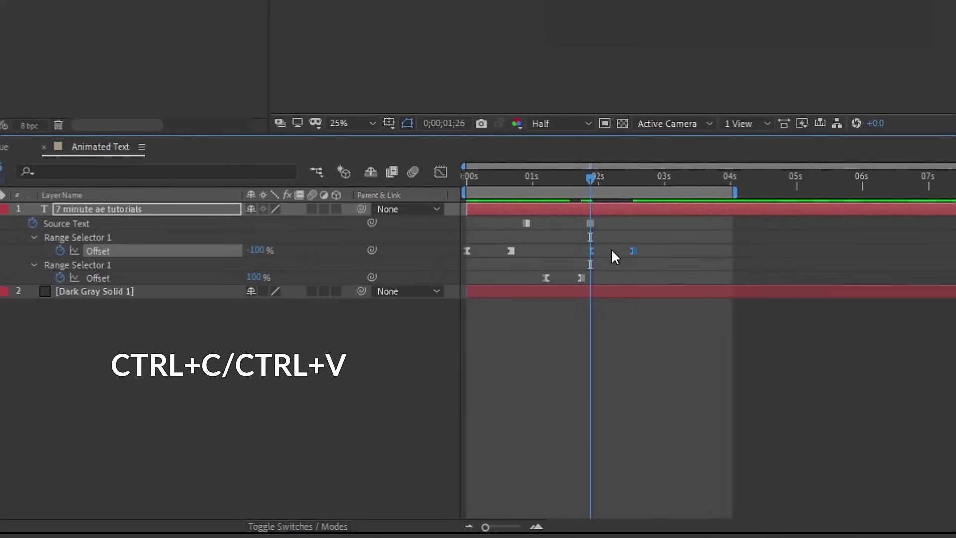
- Copy the second Offset's keyframes, paste them at 3;00, and scrub to check the animation
left_click(662, 184)
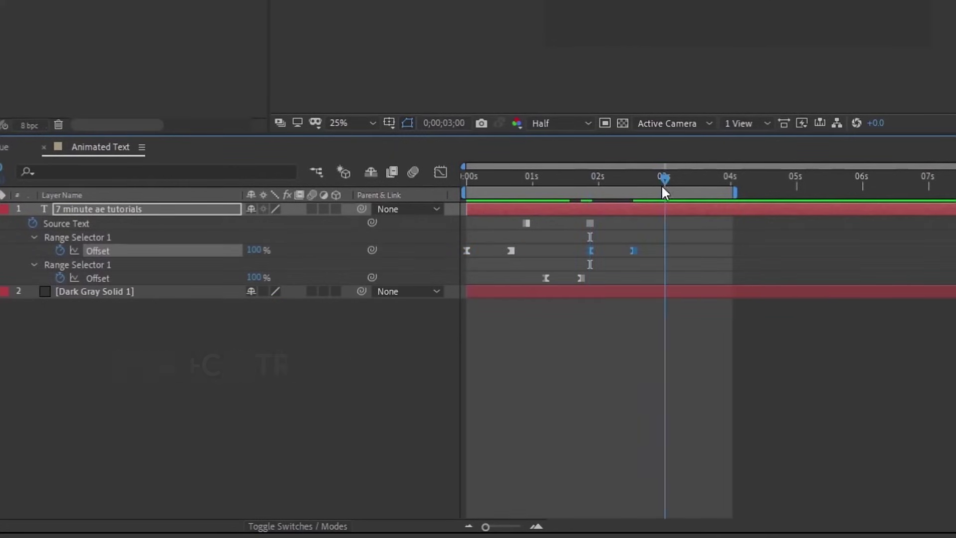
left_click_drag(593, 274, 515, 288)
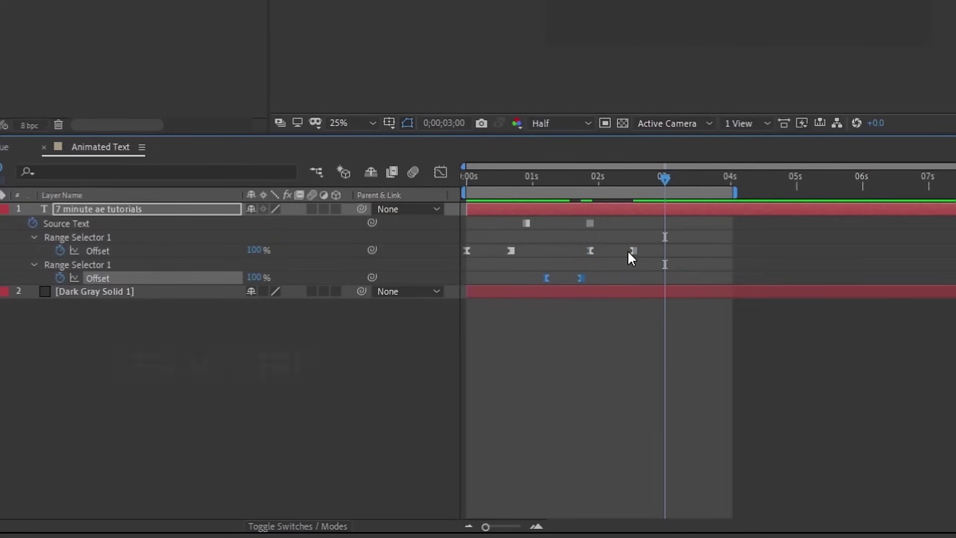
key("ctrl+c")
key("ctrl+v")
left_click(576, 177)
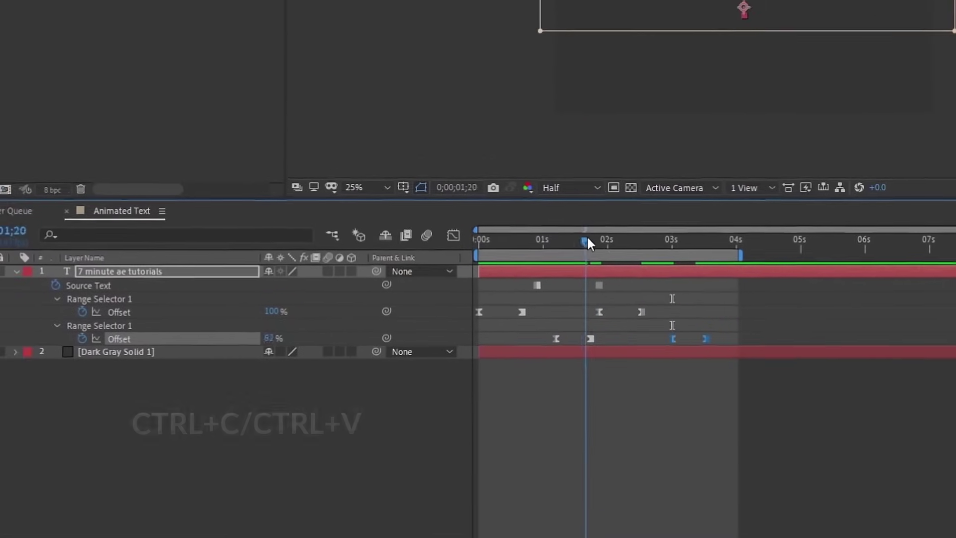
left_click_drag(587, 241, 677, 242)
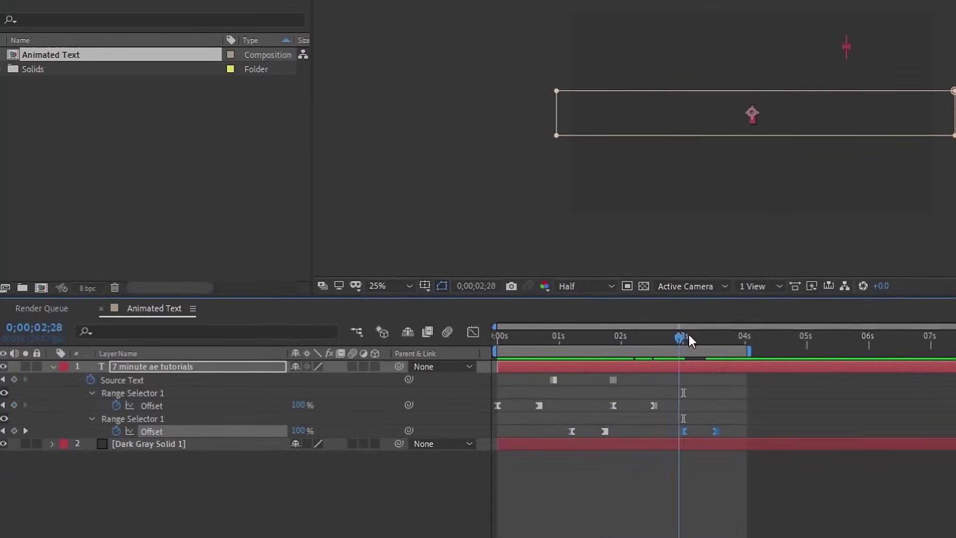
left_click_drag(689, 335, 604, 335)
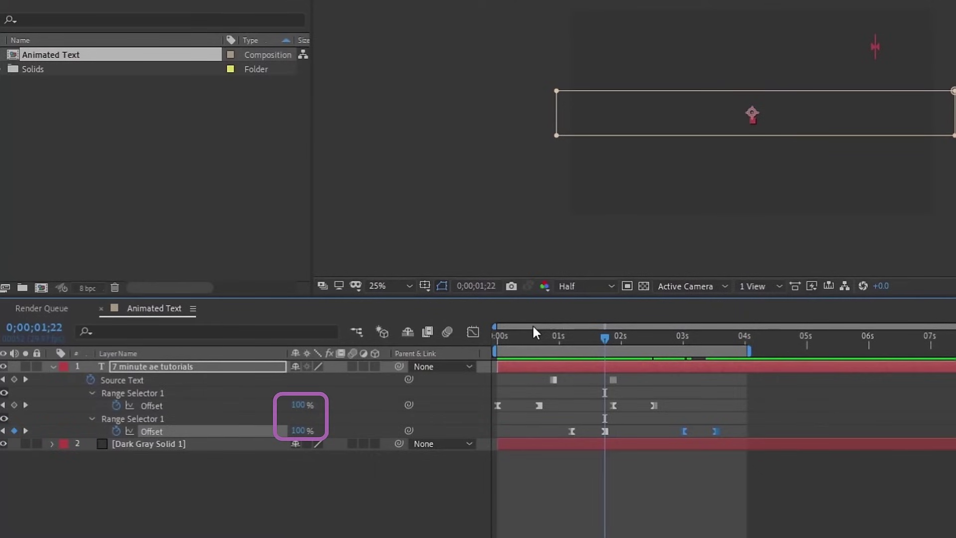
- Paste the second Offset's keyframe at 1;26, where the credit line appears, and preview
left_click(532, 324)
key("Home")
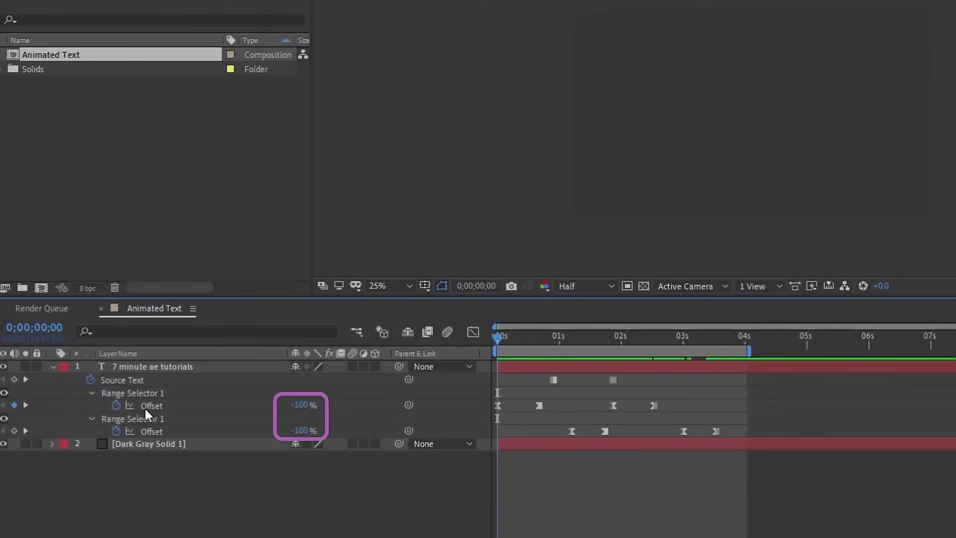
left_click(604, 347)
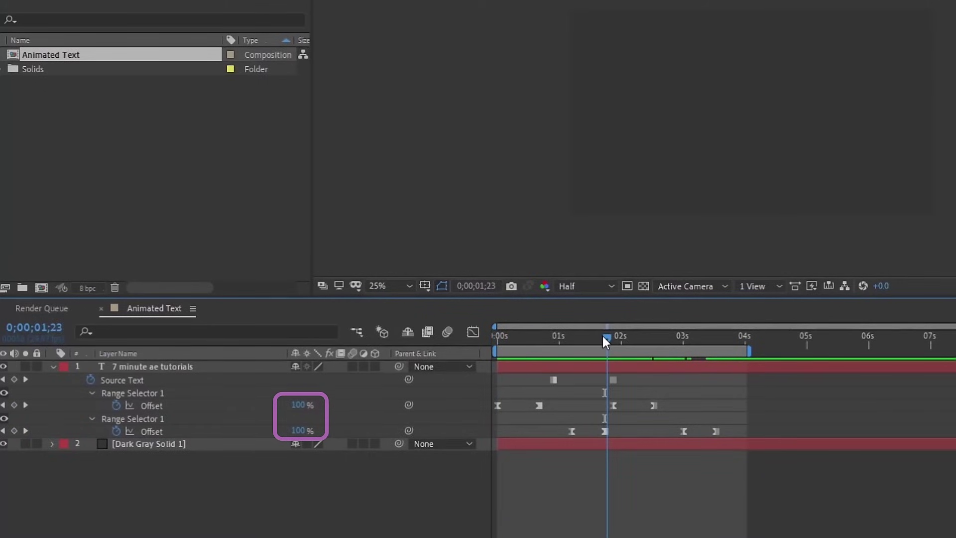
left_click_drag(603, 337, 610, 338)
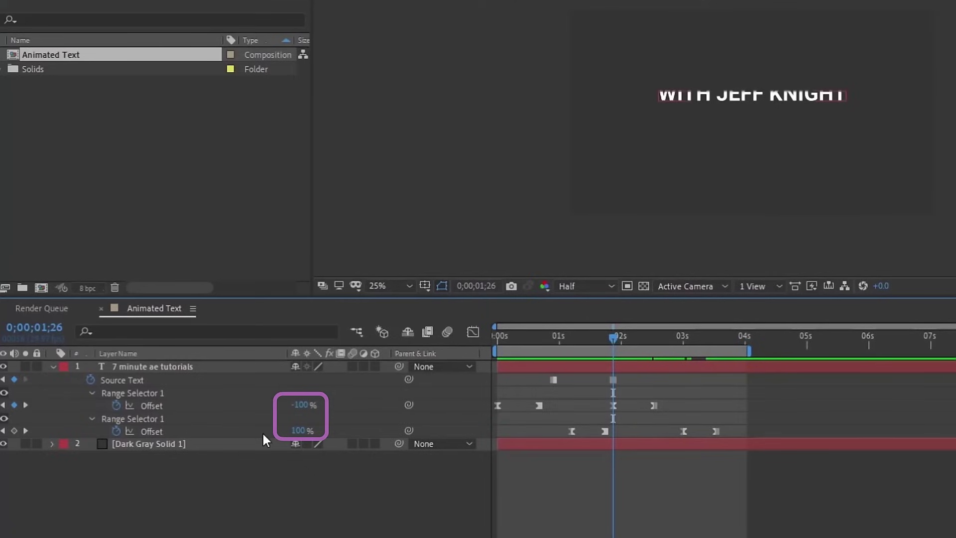
left_click(683, 431)
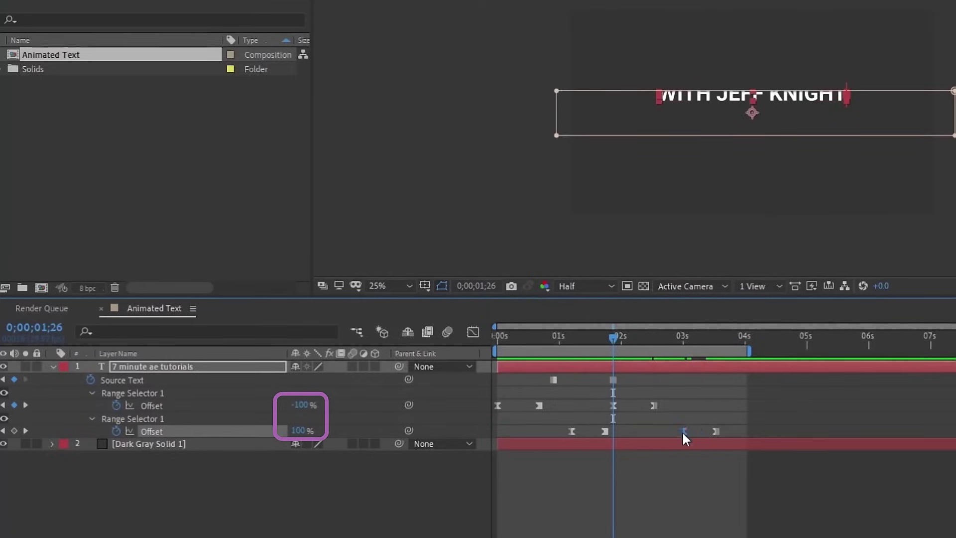
key("ctrl+c")
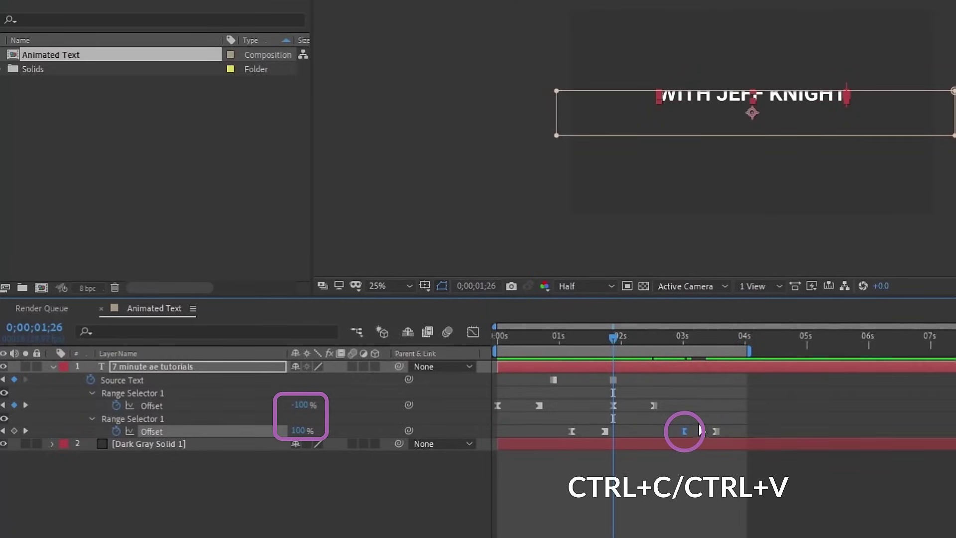
key("ctrl+v")
key("ctrl+v")
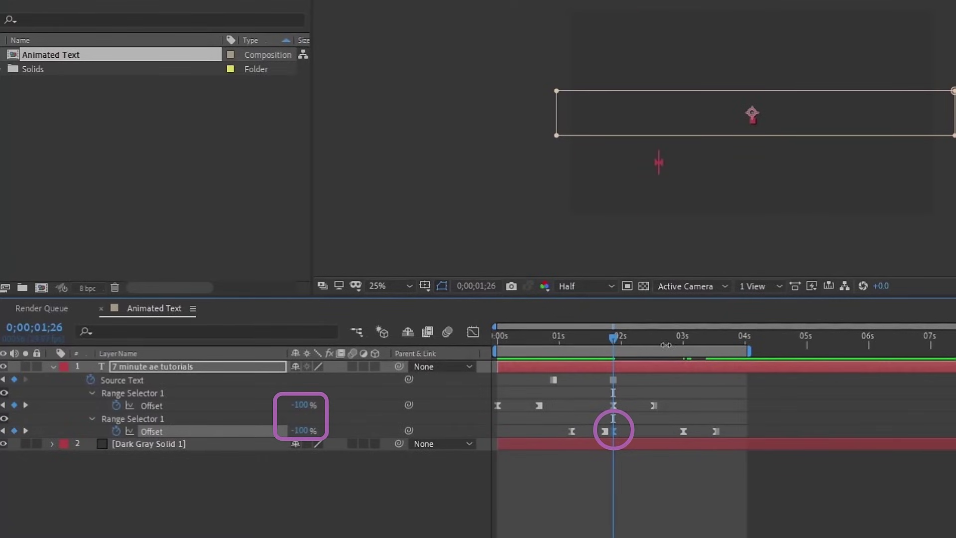
key("space")
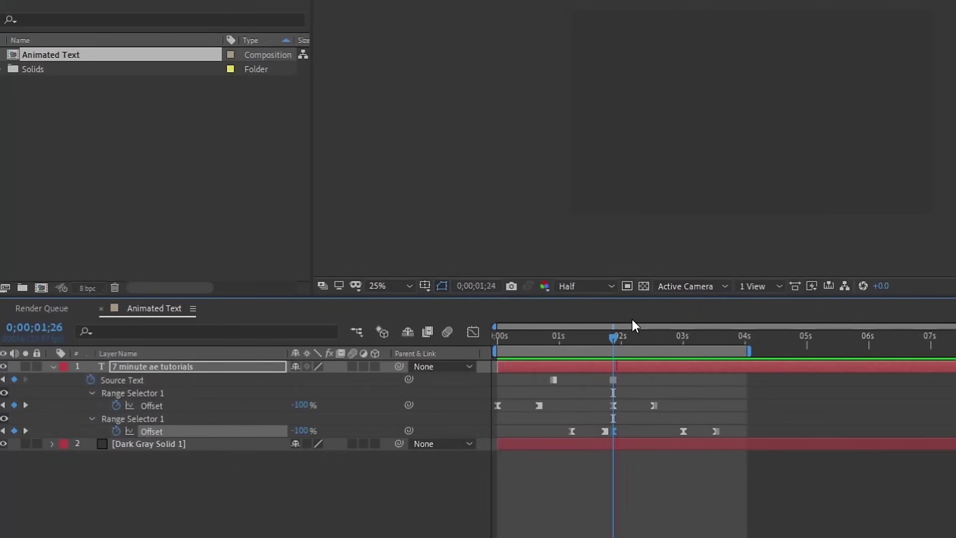
- Copy the Offset keyframes and paste copies at 3;20, 5;13 and 7;07
key("space")
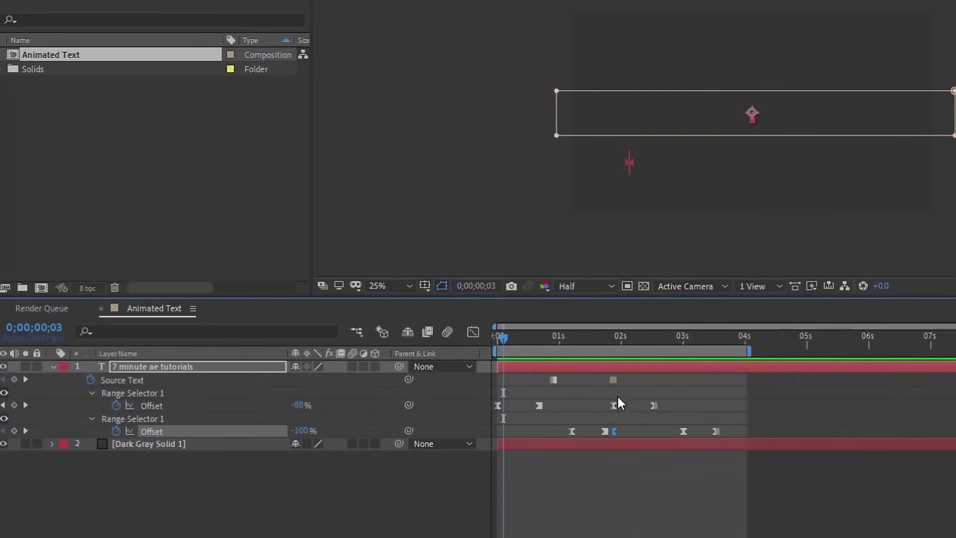
left_click_drag(607, 400, 732, 430)
key("ctrl+c")
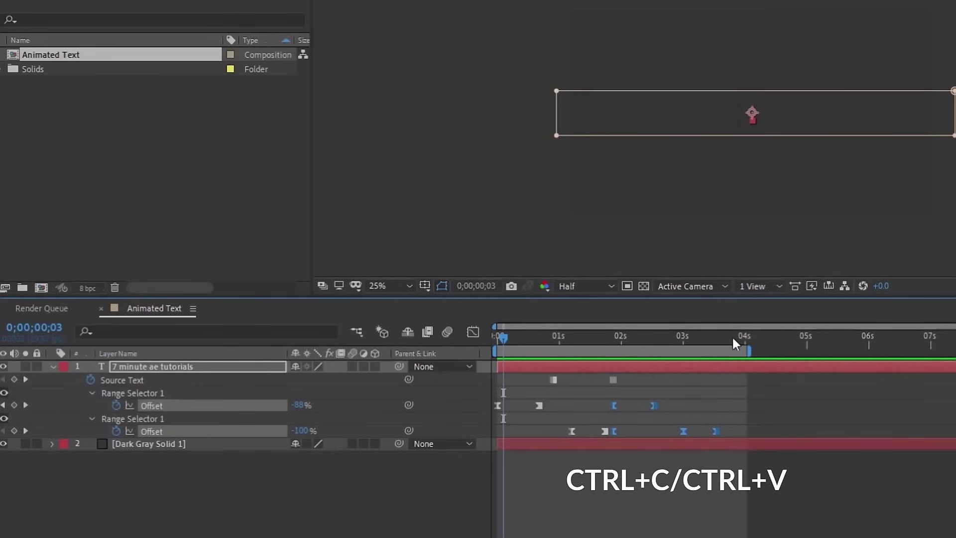
left_click_drag(729, 335, 724, 337)
key("ctrl+v")
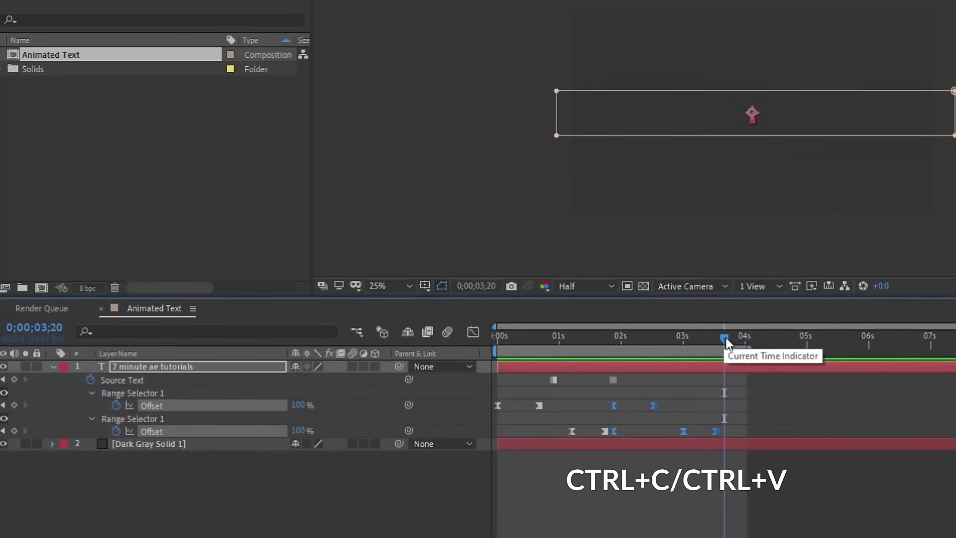
left_click(835, 337)
key("ctrl+v")
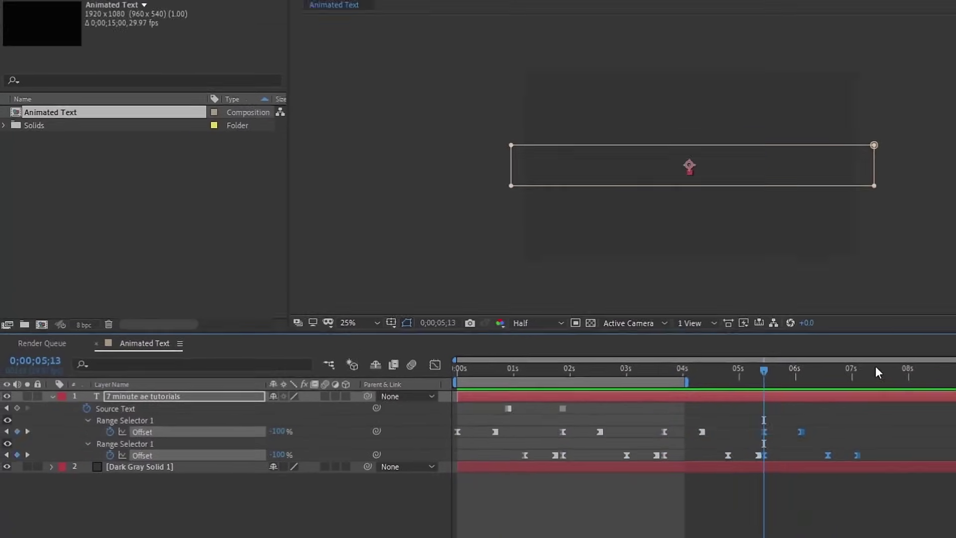
left_click(943, 337)
key("ctrl+v")
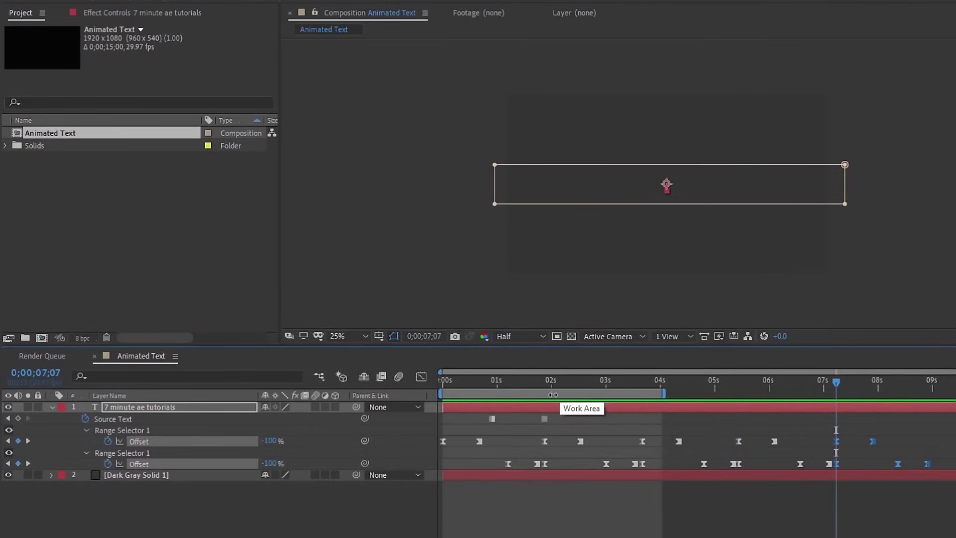
left_click_drag(544, 388, 593, 380)
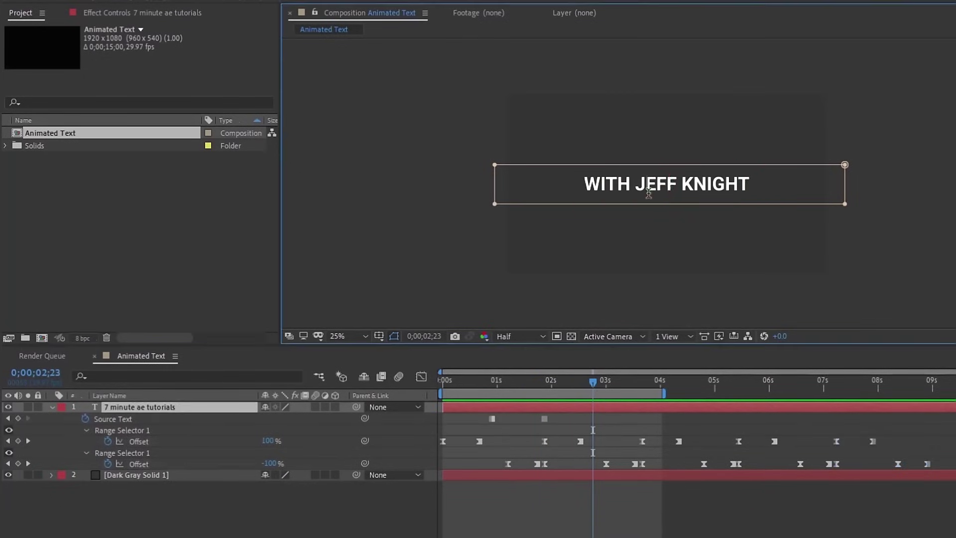
- Change the text to 'AFTER EFFECTS TUTORIAL' with its Source Text keyframe moved to 3;18
double_click(646, 186)
type("AFTER EFFECTS TUTORIAL")
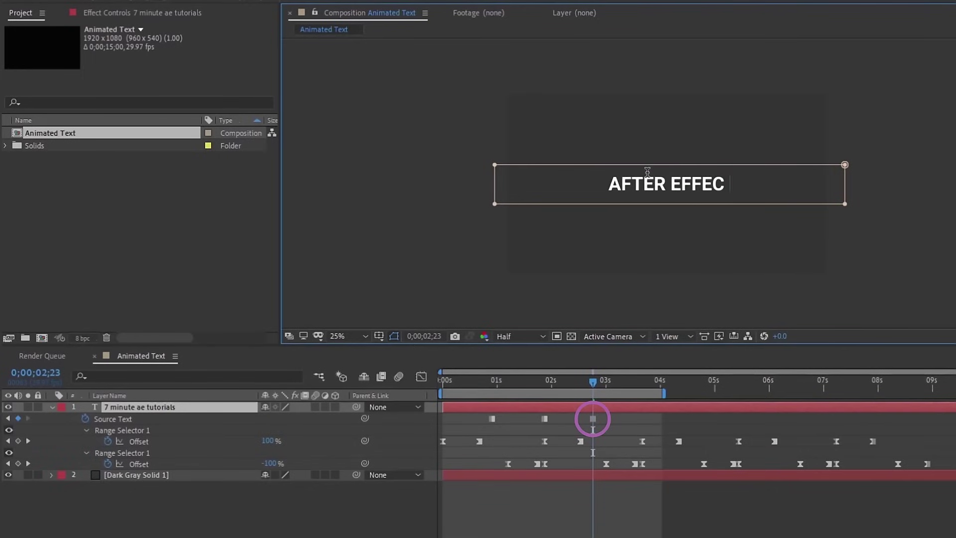
left_click(594, 419)
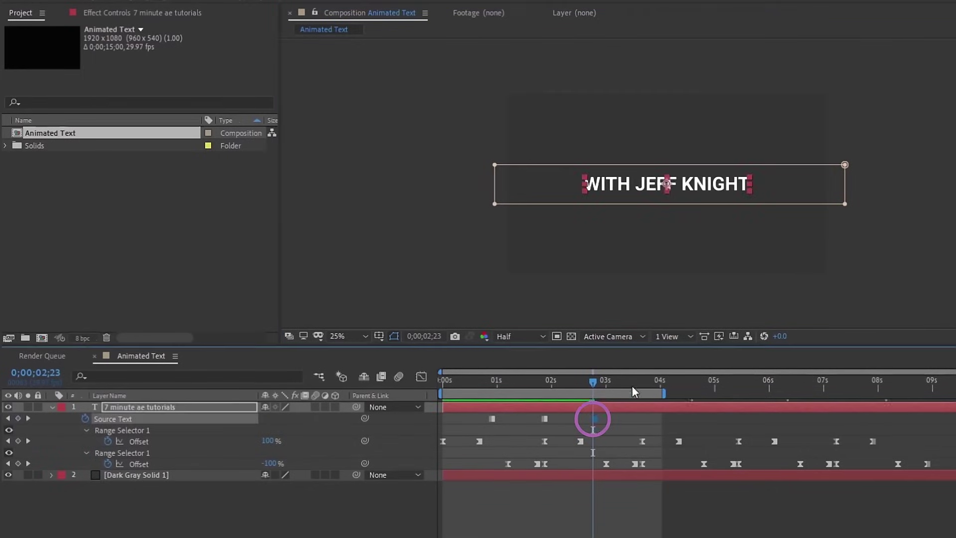
left_click_drag(631, 385, 638, 384)
left_click_drag(596, 417, 639, 418)
left_click_drag(586, 380, 691, 372)
- Add a 'NO ALPHA MATTES' Source Text keyframe at 05;12
double_click(704, 184)
type("NO A")
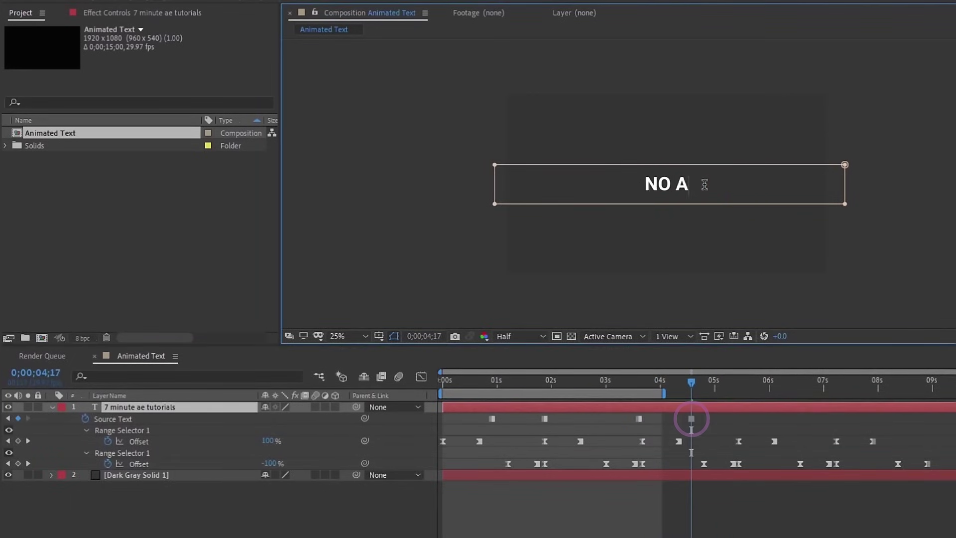
type("LPHA MATTES")
left_click(736, 387)
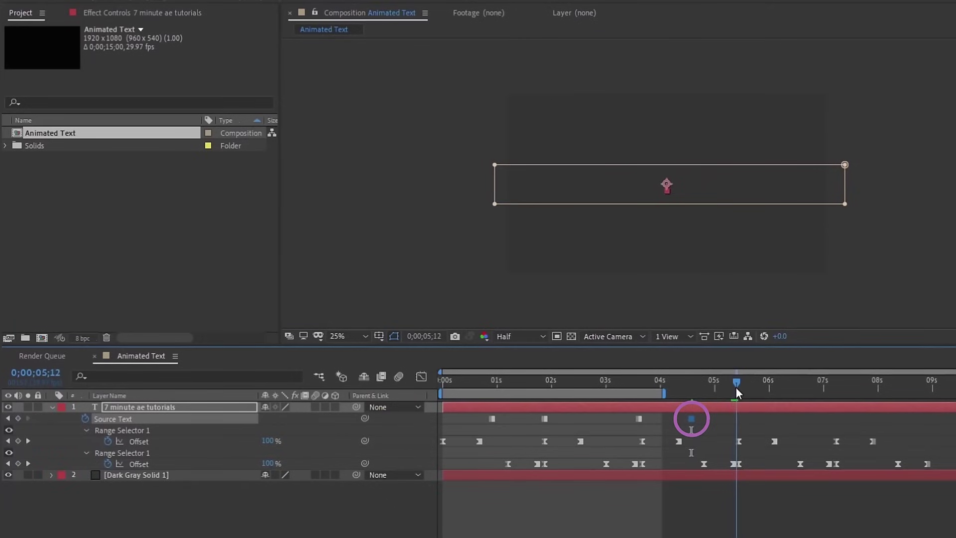
left_click_drag(691, 418, 736, 417)
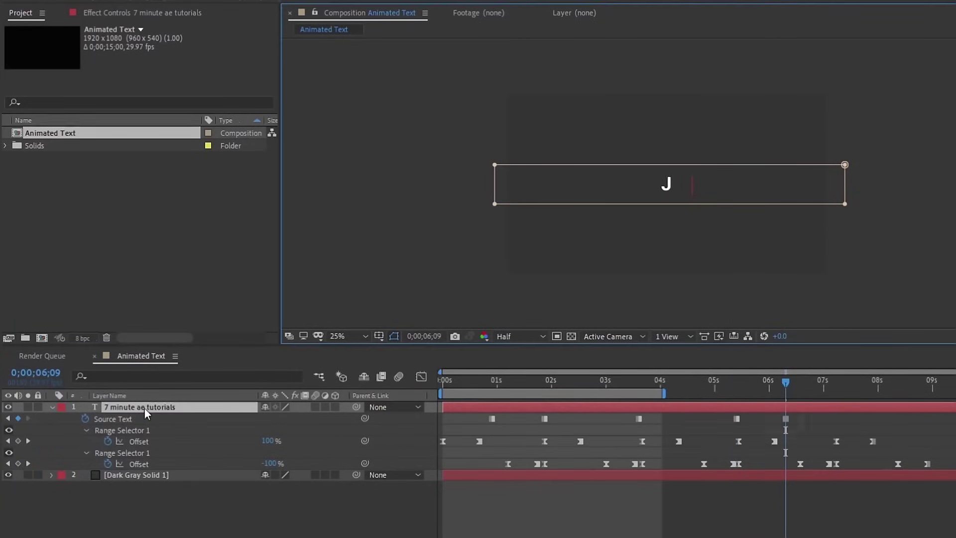
- Add a 'JUST ONE LAYER AND A MASK' keyframe at 07;05 and extend the work area to about 9 seconds
type("UST ONE LAYER AND A MASK")
left_click(833, 387)
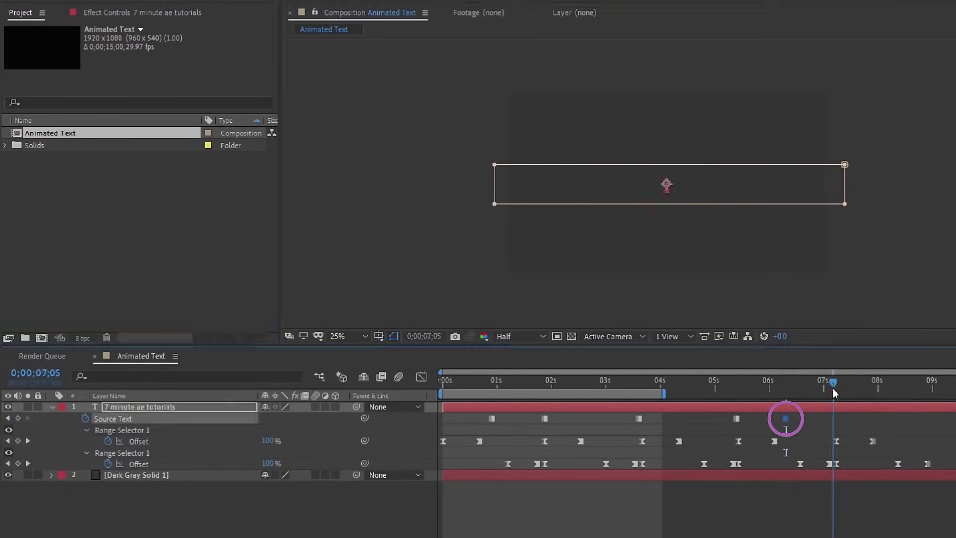
left_click_drag(785, 419, 833, 418)
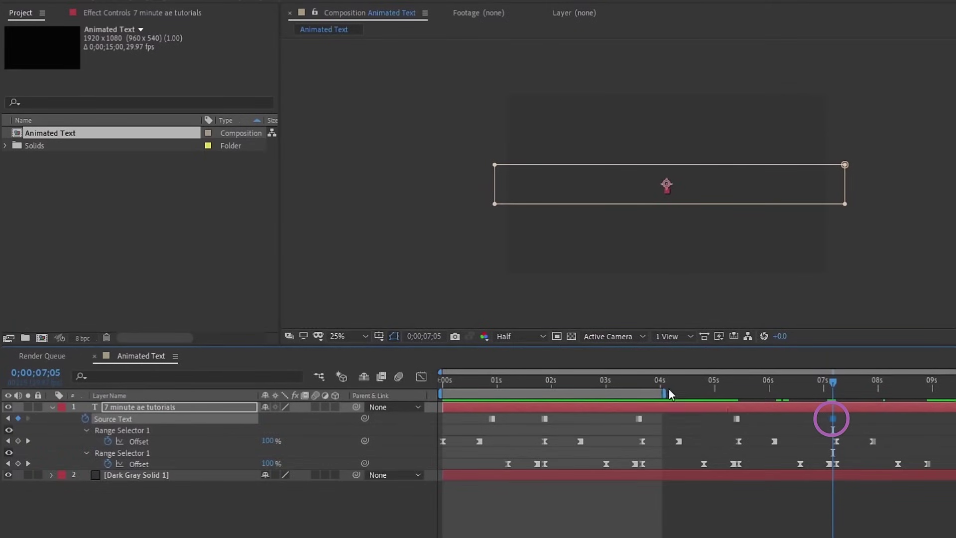
left_click_drag(669, 394, 943, 383)
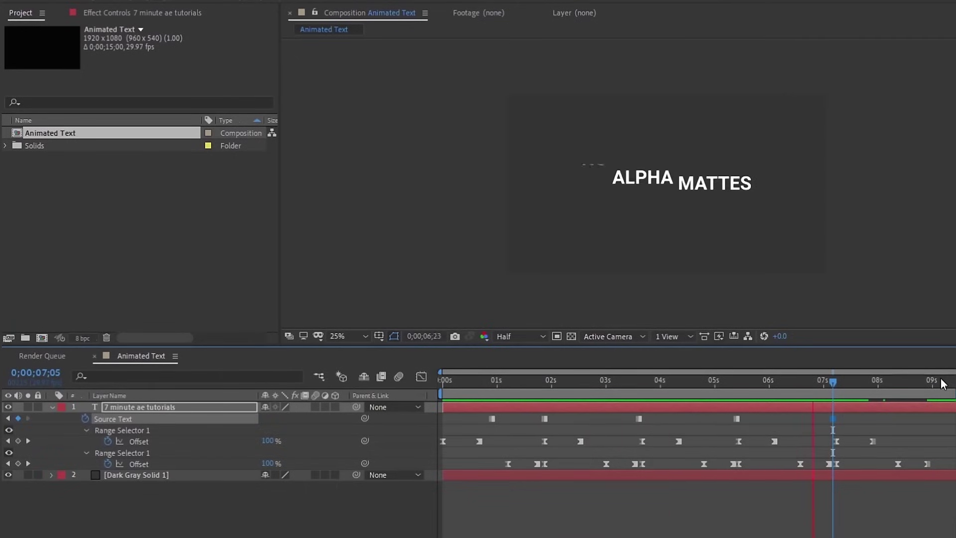
- Collapse the layer properties and save an animation preset into Documents/Adobe/After Effects CC 2019/User Presets/Text Animation
left_click(53, 406)
left_click(52, 407)
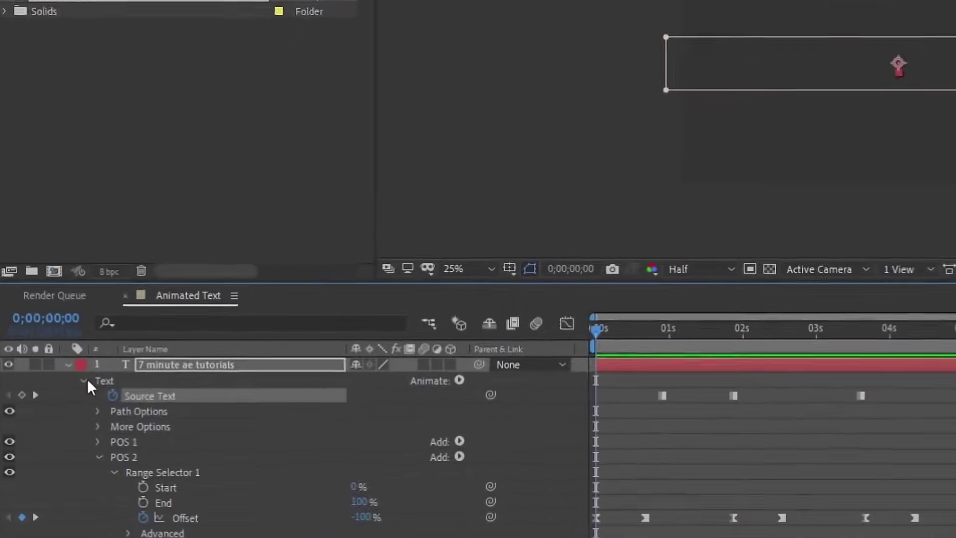
left_click(85, 380)
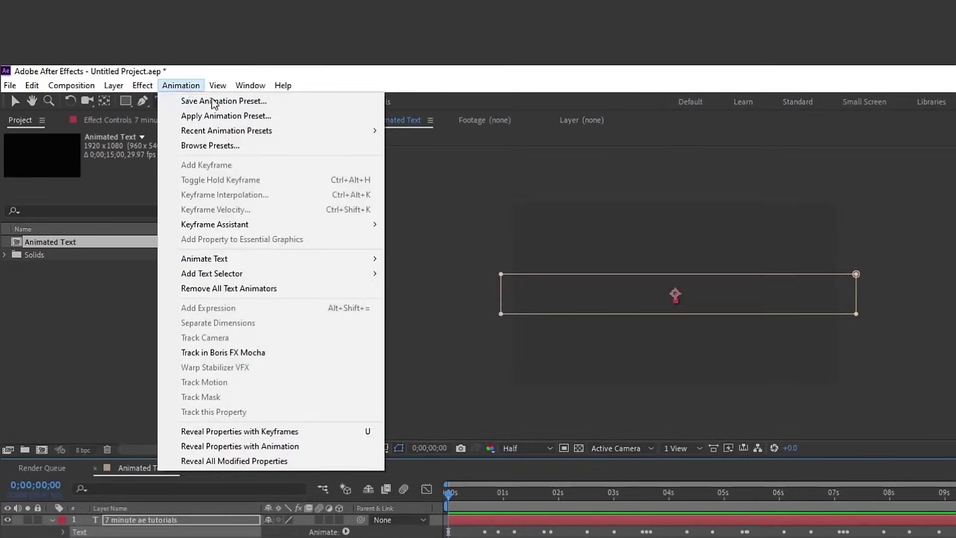
left_click(213, 101)
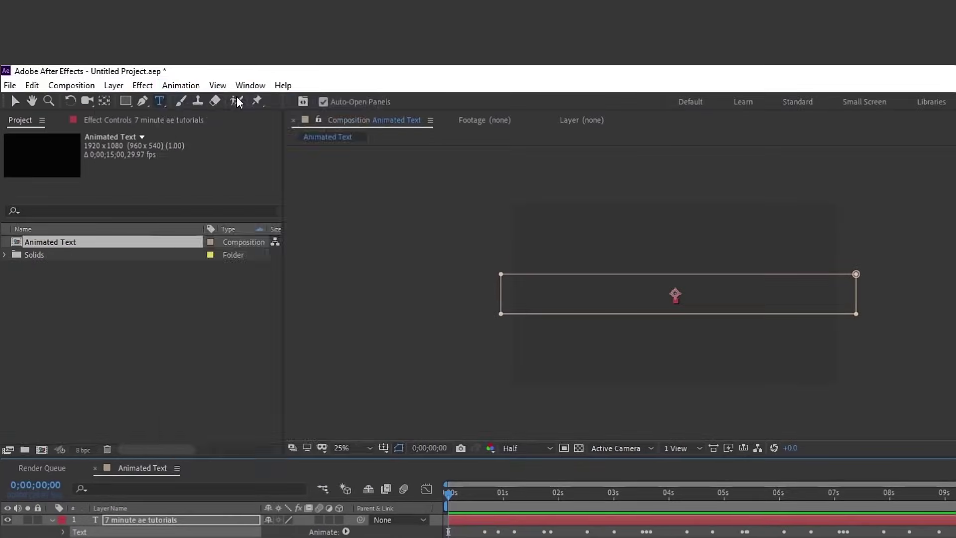
left_click(65, 240)
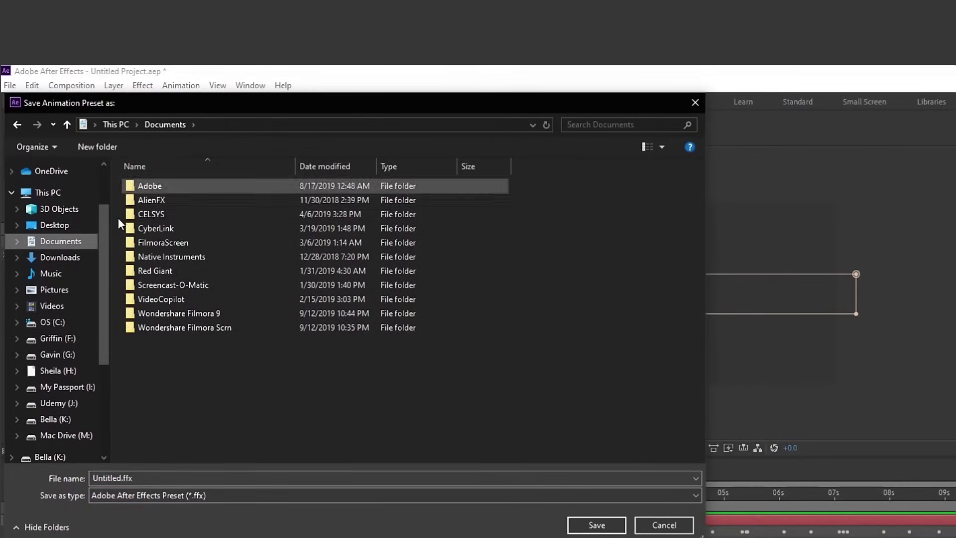
double_click(153, 185)
double_click(189, 242)
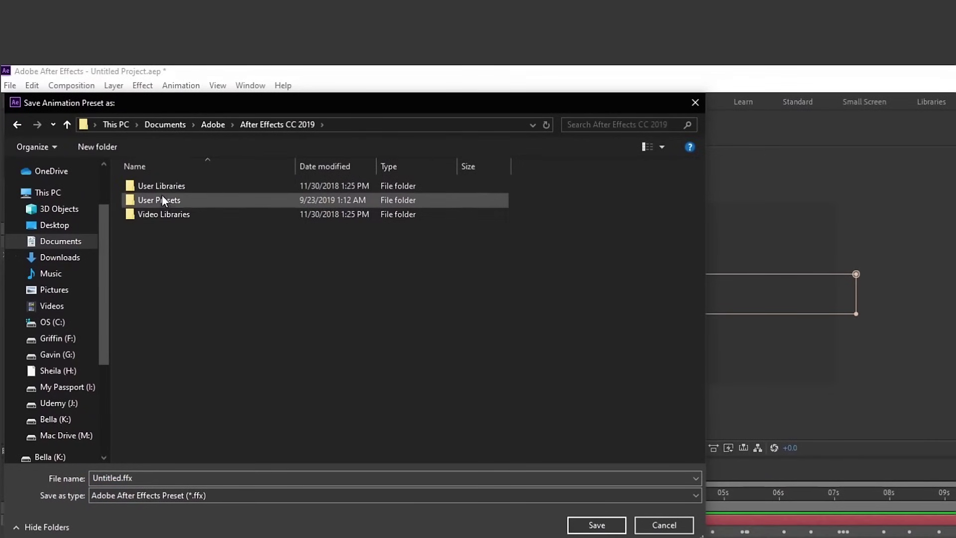
double_click(162, 201)
scroll(204, 361, "down", 3)
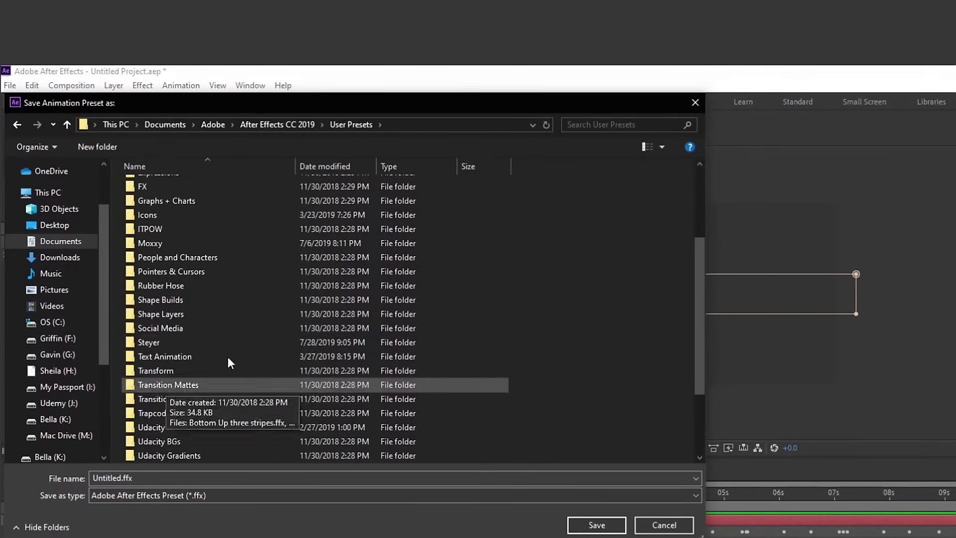
double_click(171, 356)
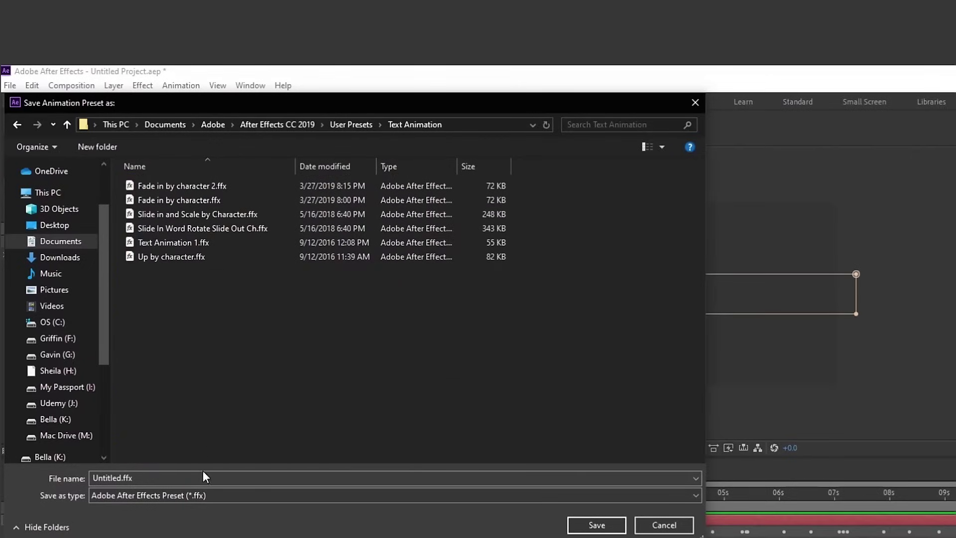
- Name the preset InfiniteTextLoop and save it
left_click(202, 474)
type("InfiniteL")
key("BackSpace")
type("TextLoop")
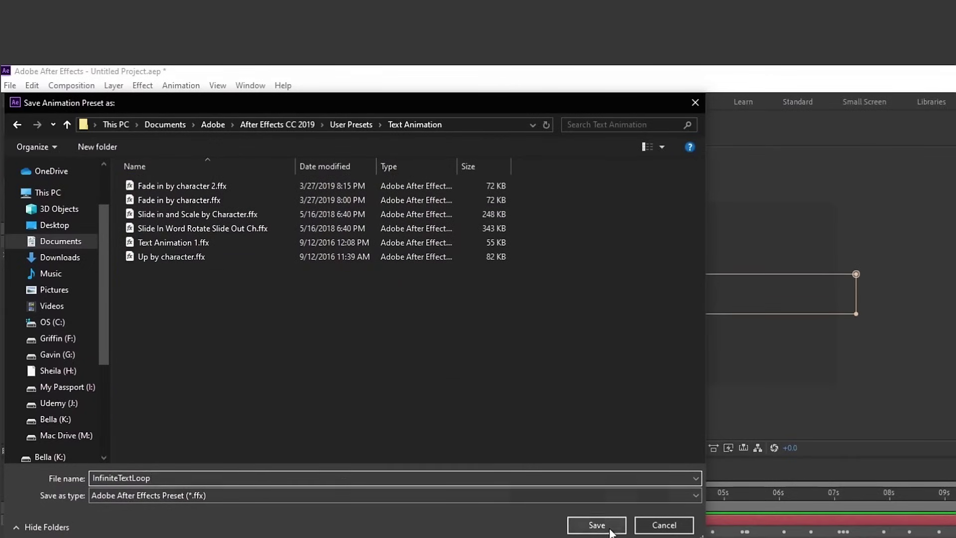
left_click(592, 524)
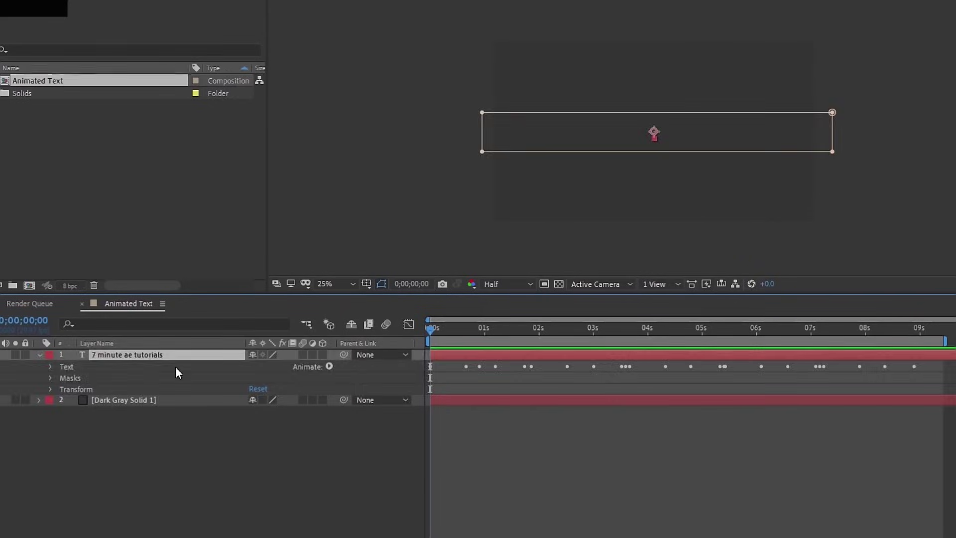
- Delete the old text layer and create a new text layer reading 'nothing'
key("Delete")
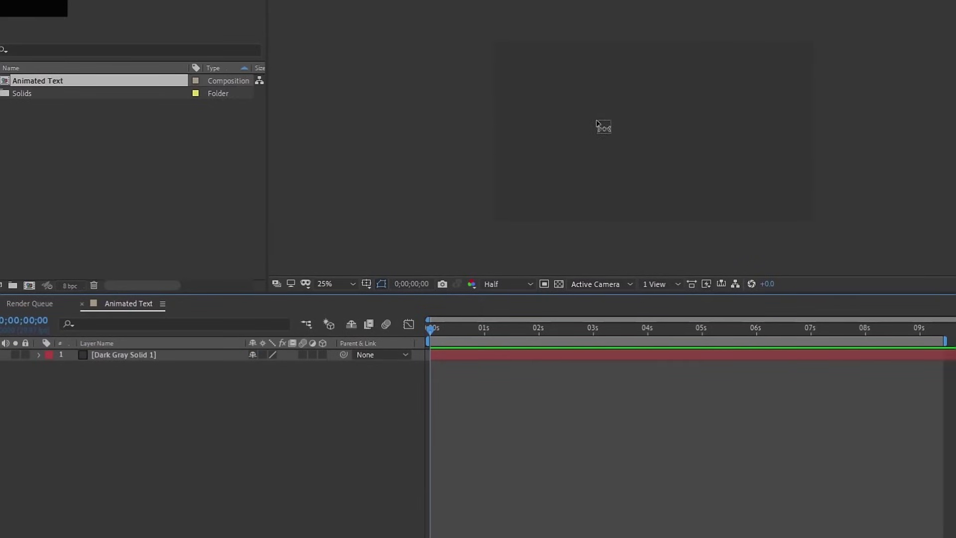
left_click(639, 128)
type("nothing")
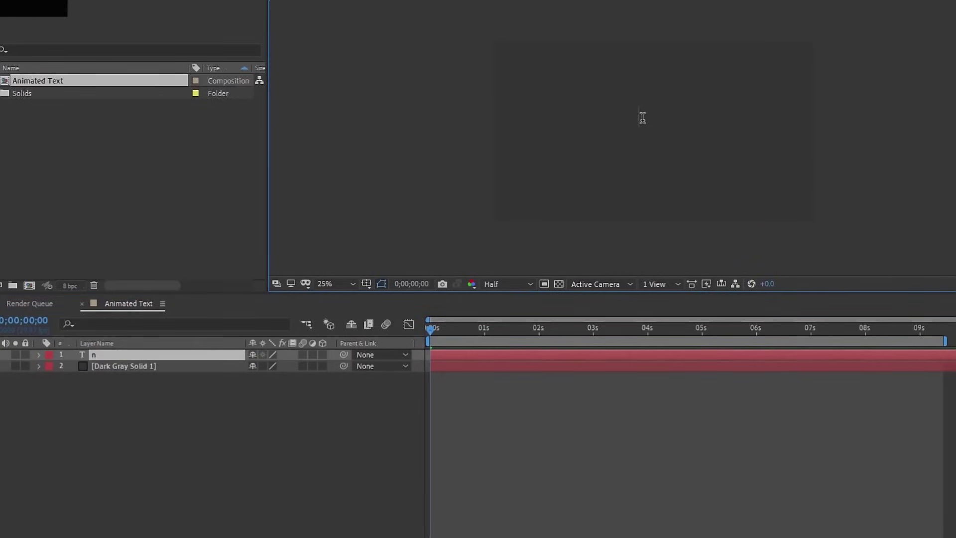
left_click(425, 327)
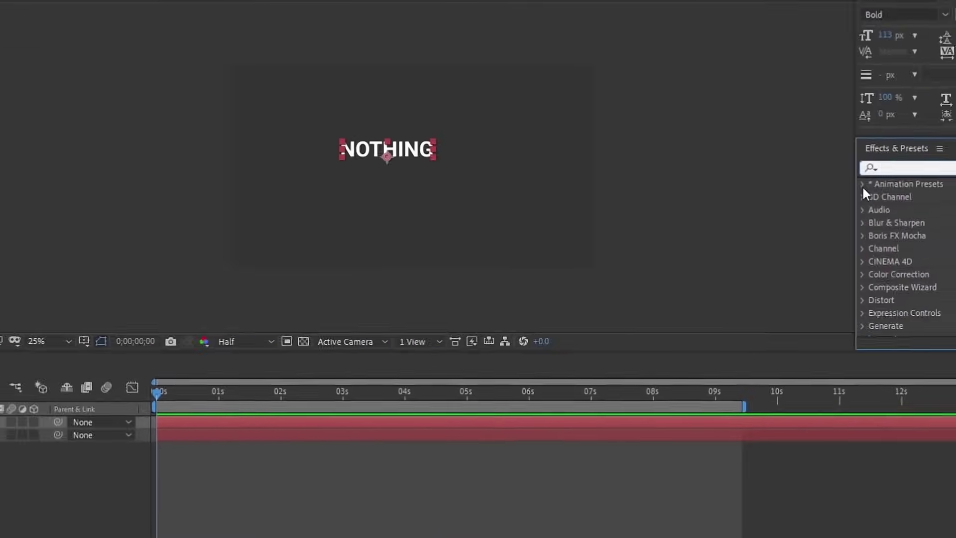
- Apply the InfiniteTextLoop preset from User Presets > Text Animation to the new layer
left_click(862, 183)
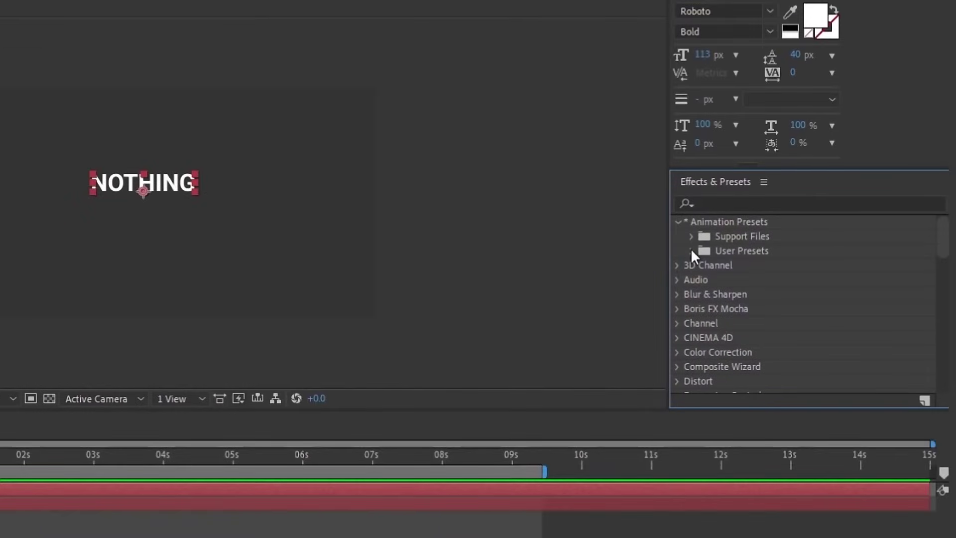
left_click(691, 251)
scroll(727, 287, "down", 6)
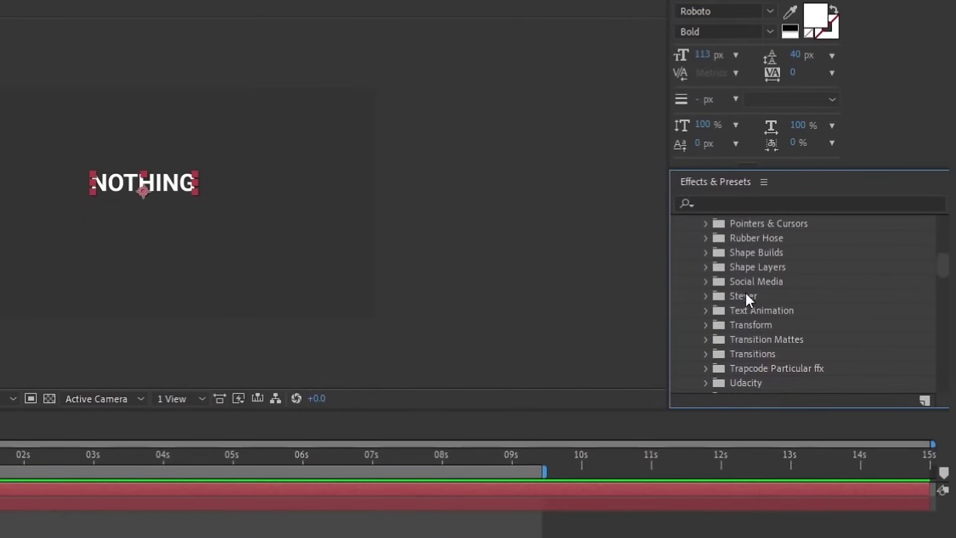
double_click(736, 312)
scroll(776, 339, "down", 1)
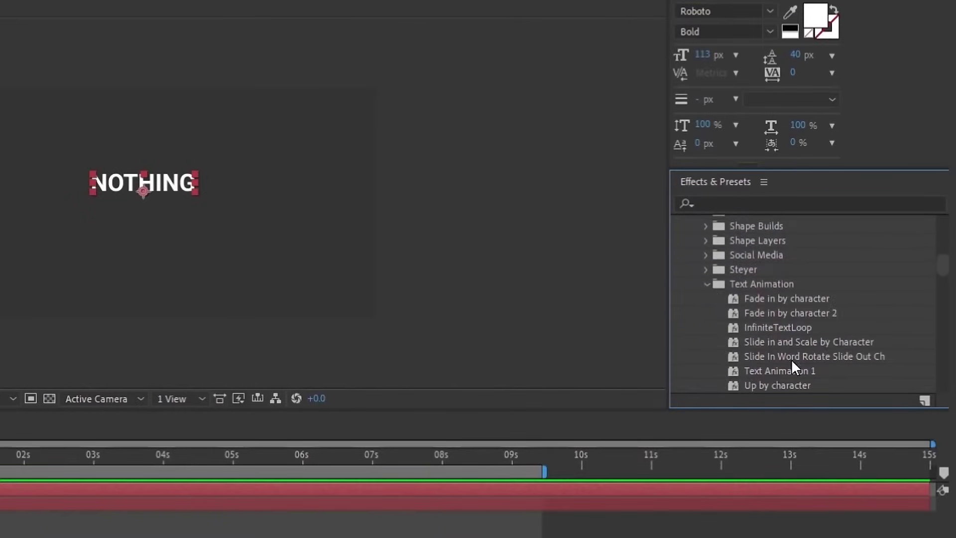
double_click(775, 327)
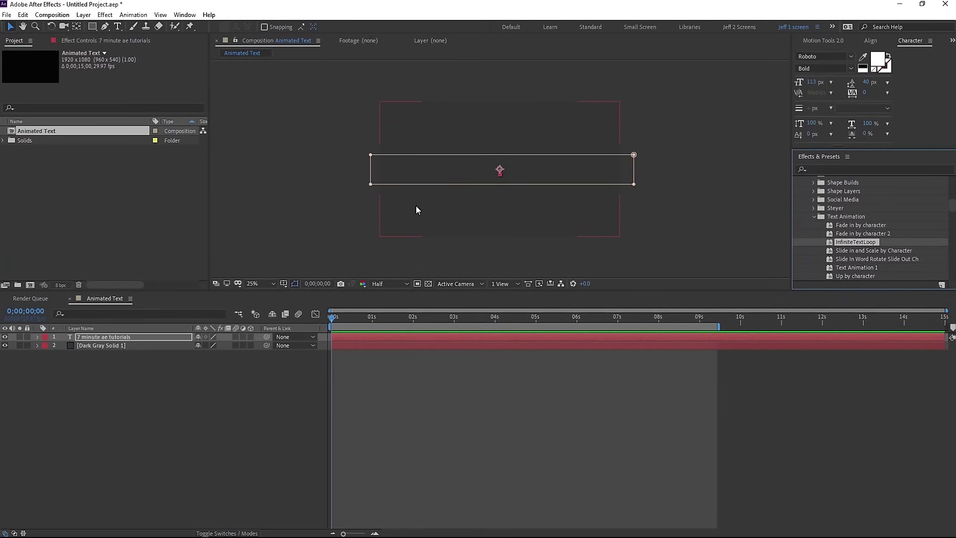
- Reveal the new text layer's keyframed properties with U and preview the loop
left_click(343, 337)
key("u")
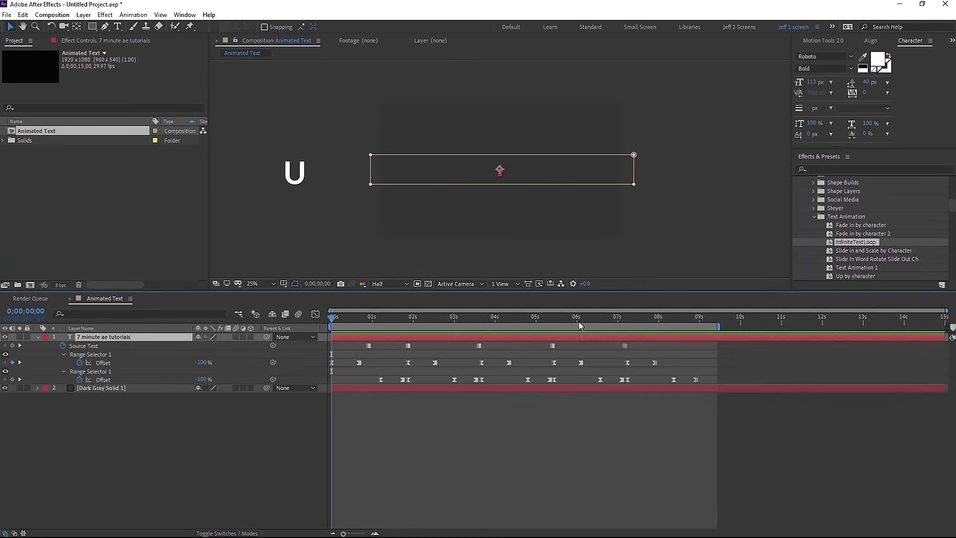
key("space")
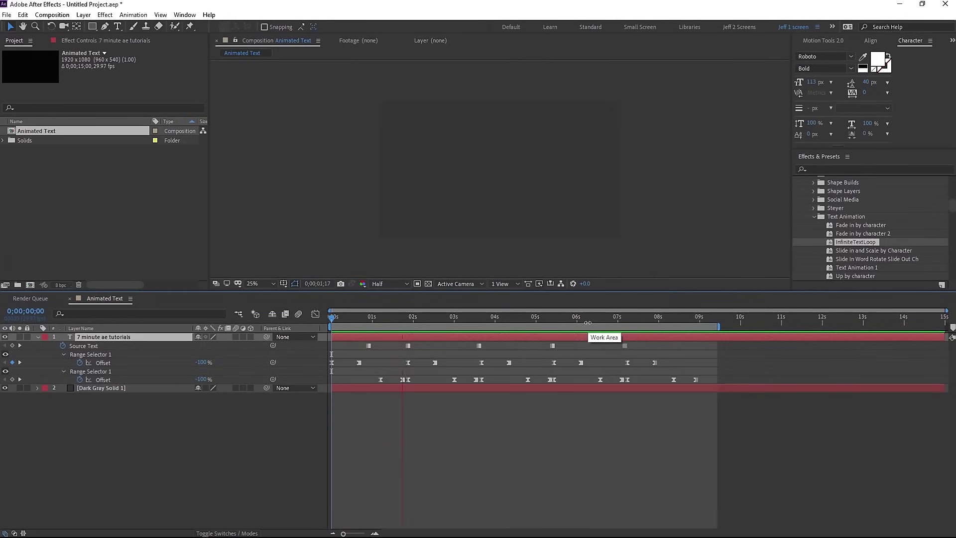